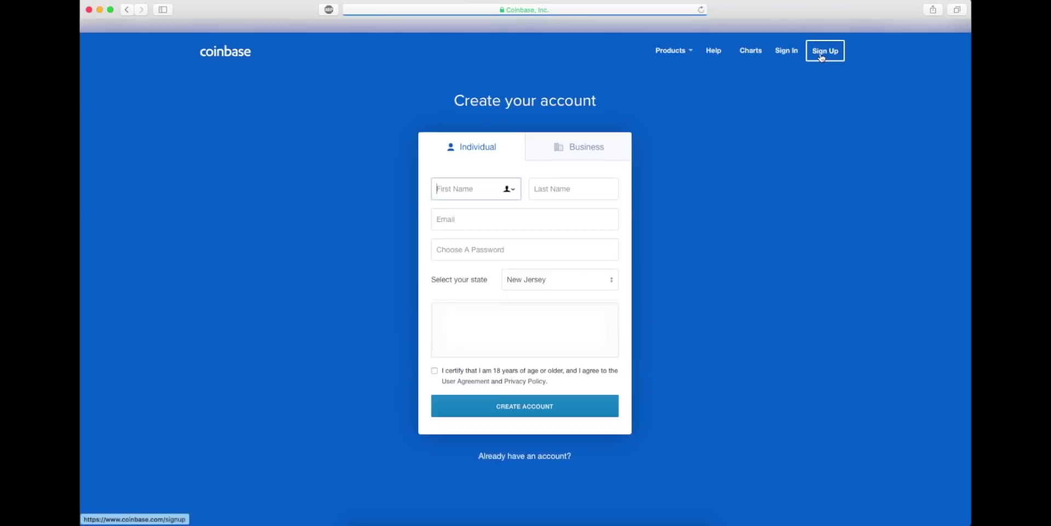
Step: Go through the individual sign-up fields, view the business account options, and close those options
{"action": "left_click", "coordinate": [541, 184]}
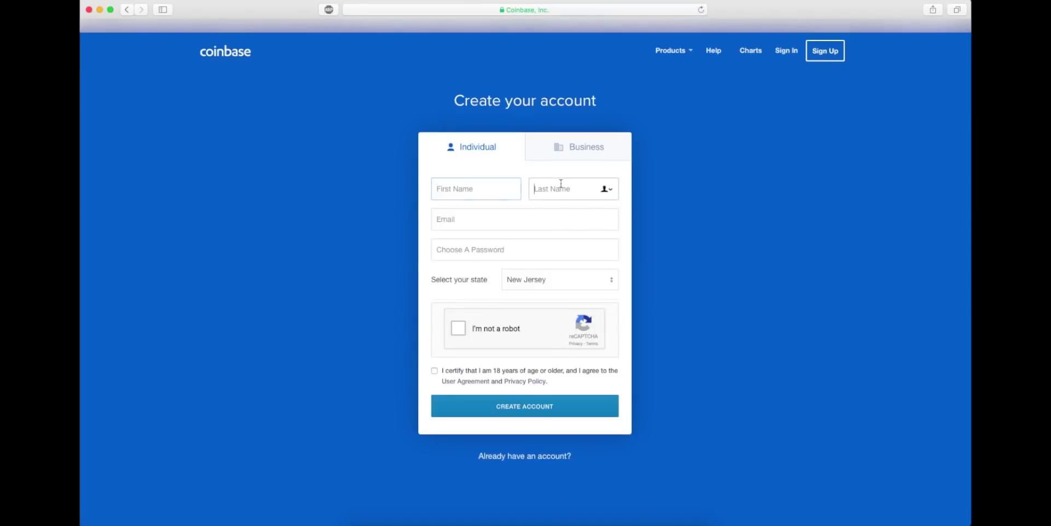
{"action": "left_click", "coordinate": [513, 219]}
{"action": "left_click", "coordinate": [525, 249]}
{"action": "left_click", "coordinate": [658, 252]}
{"action": "left_click", "coordinate": [559, 146]}
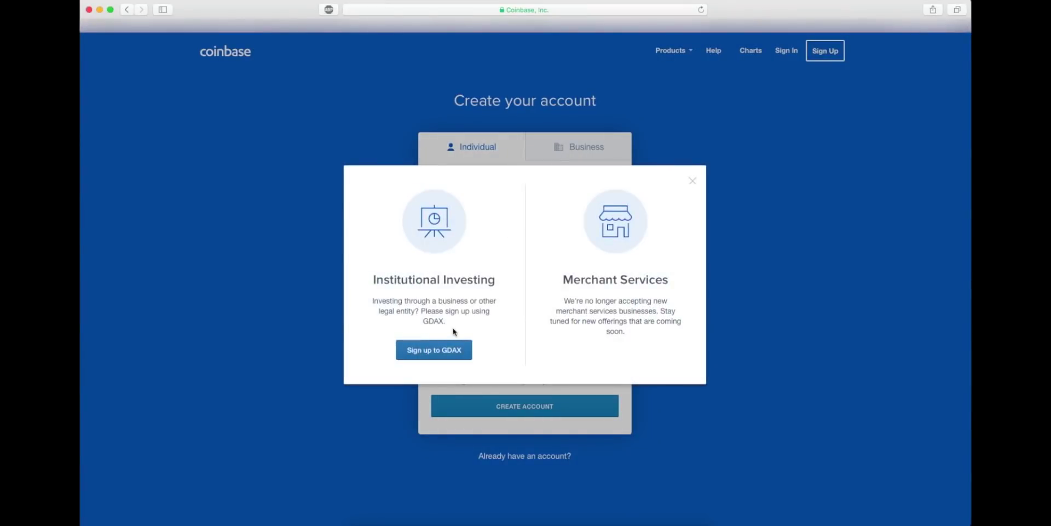
{"action": "left_click", "coordinate": [692, 181]}
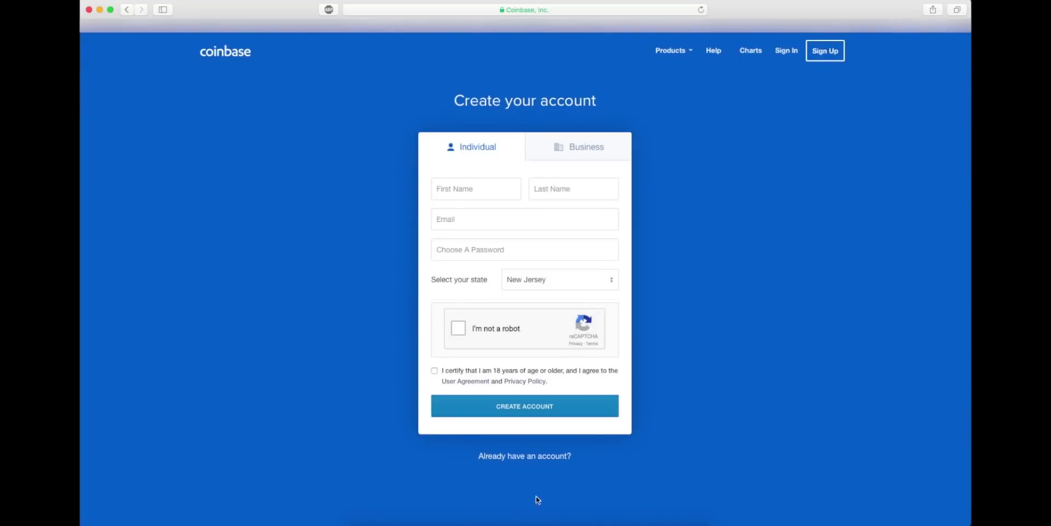
Step: Switch to the existing-account sign-in and sign in with the prefilled credentials
{"action": "left_click", "coordinate": [551, 460]}
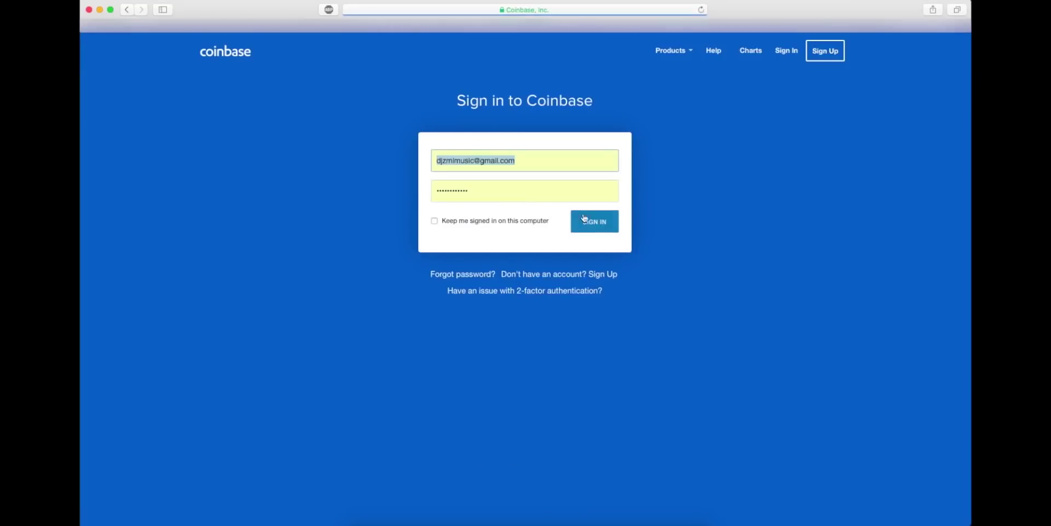
{"action": "left_click", "coordinate": [575, 231]}
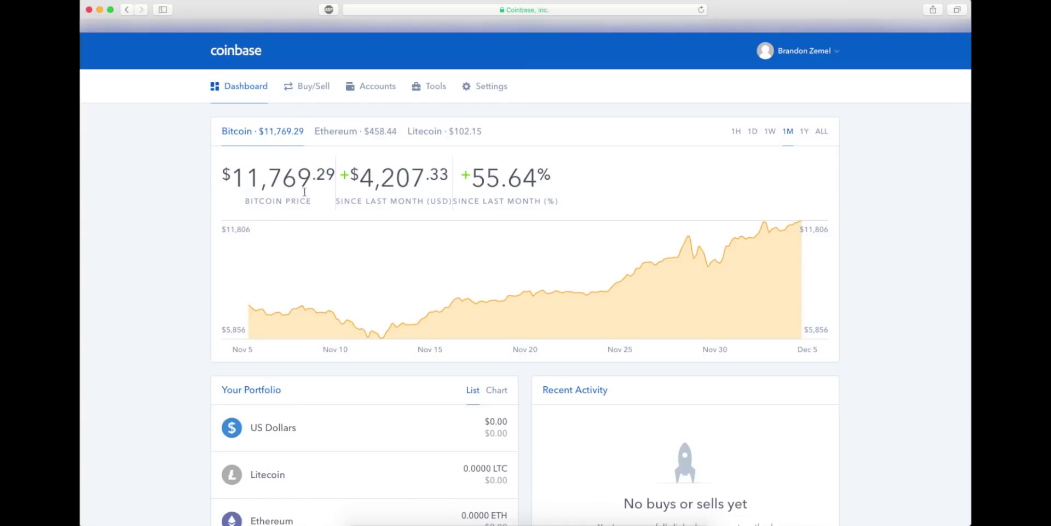
Step: Examine the one-month Bitcoin price chart, the portfolio list and the recent activity on the dashboard
{"action": "mouse_move", "coordinate": [799, 251]}
{"action": "mouse_move", "coordinate": [794, 226]}
{"action": "scroll", "coordinate": [207, 181], "scroll_direction": "down", "scroll_amount": 2}
{"action": "scroll", "coordinate": [208, 182], "scroll_direction": "down", "scroll_amount": 3}
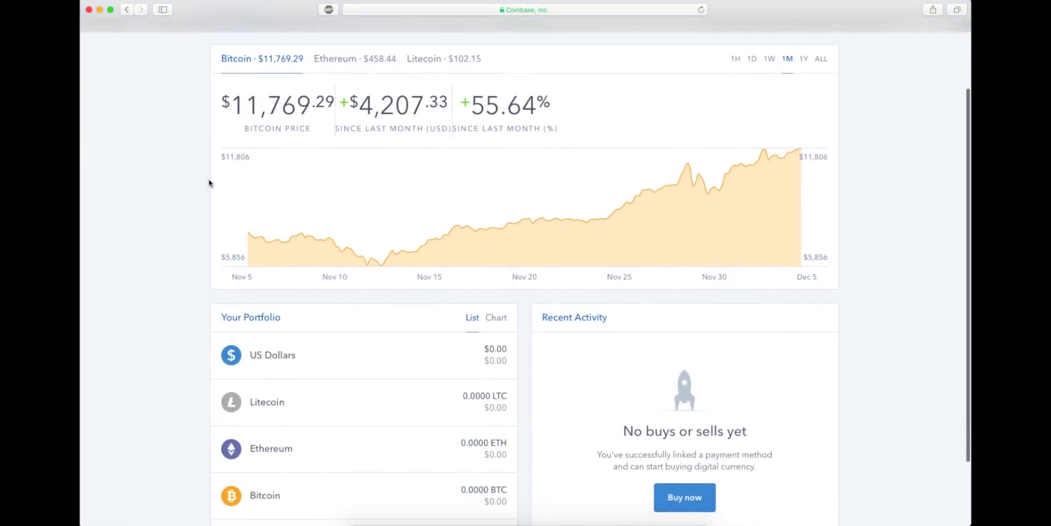
{"action": "scroll", "coordinate": [209, 182], "scroll_direction": "up", "scroll_amount": 1}
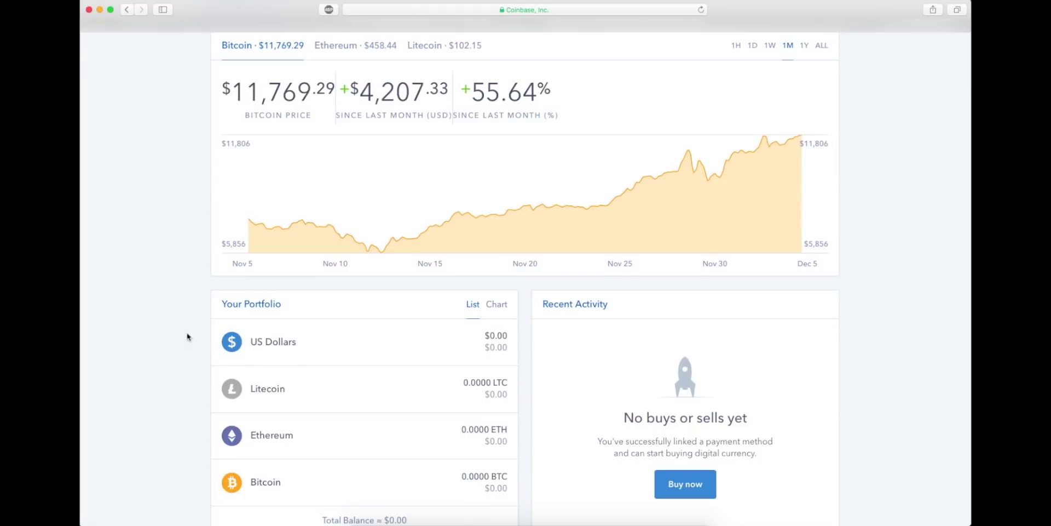
{"action": "scroll", "coordinate": [176, 334], "scroll_direction": "up", "scroll_amount": 3}
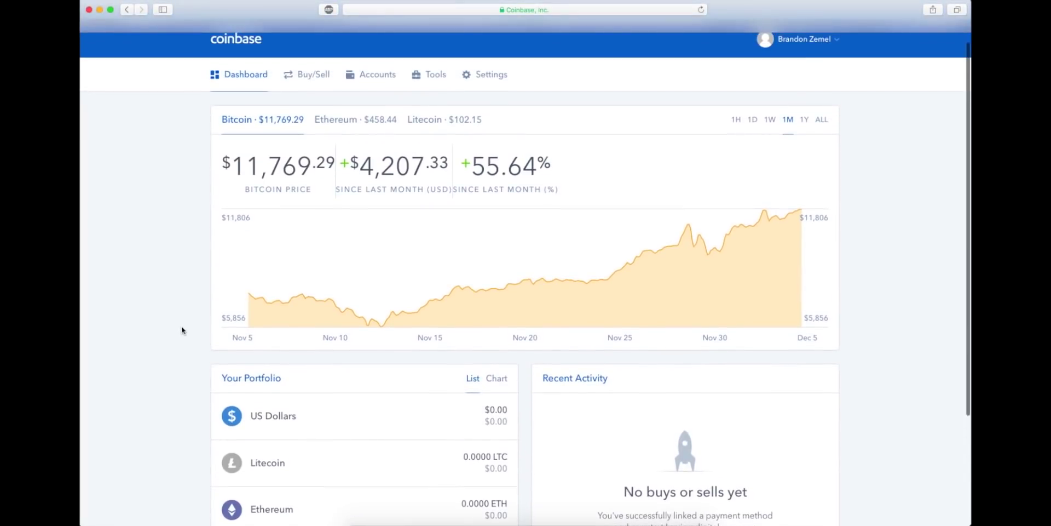
{"action": "scroll", "coordinate": [182, 324], "scroll_direction": "up", "scroll_amount": 1}
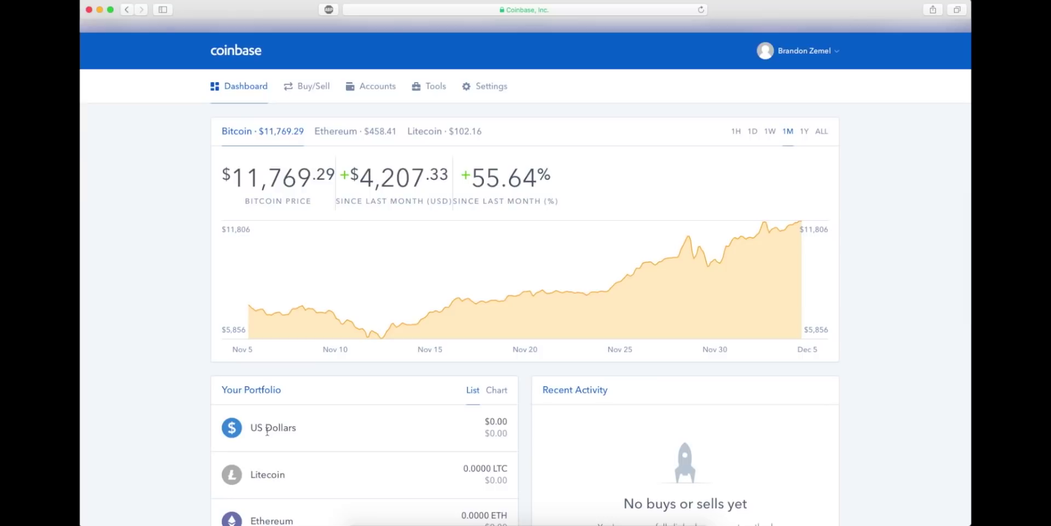
Step: Highlight the US Dollars entry in the portfolio and open the accounts page to view the wallets
{"action": "left_click_drag", "start_coordinate": [248, 434], "coordinate": [296, 429]}
{"action": "left_click", "coordinate": [301, 428]}
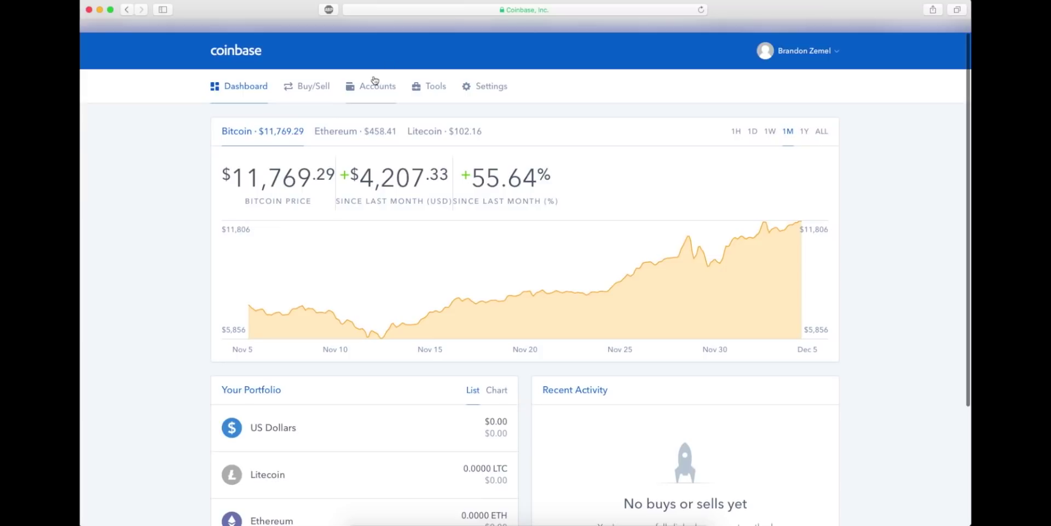
{"action": "left_click", "coordinate": [331, 92]}
{"action": "left_click", "coordinate": [350, 89]}
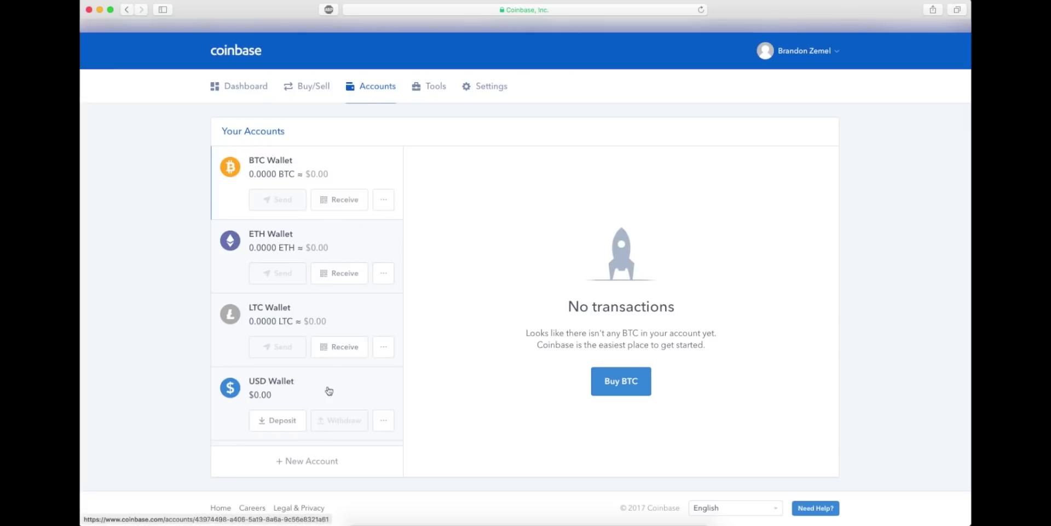
Step: Open the Bitcoin purchase form and begin adding a new bank account as its payment method
{"action": "left_click", "coordinate": [310, 91]}
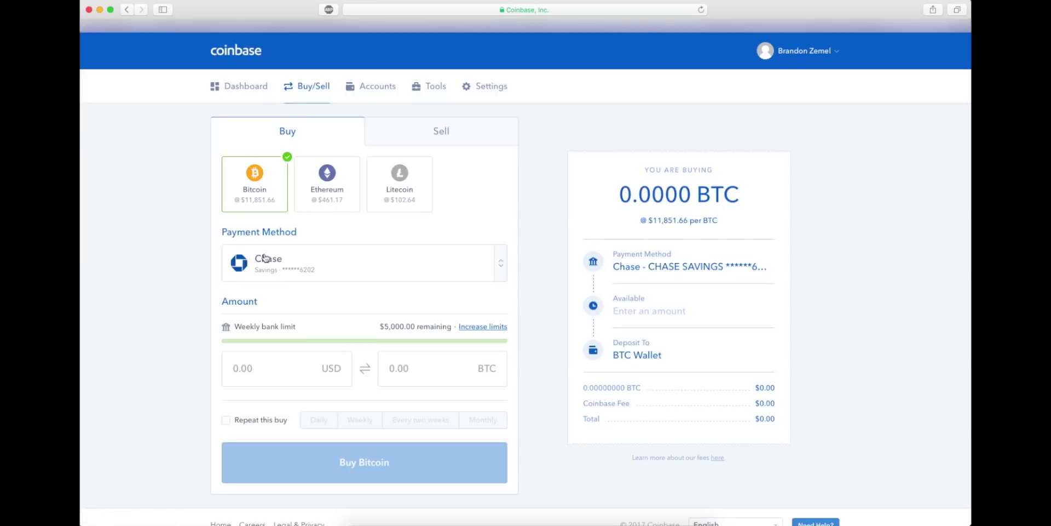
{"action": "left_click", "coordinate": [201, 269]}
{"action": "left_click", "coordinate": [501, 268]}
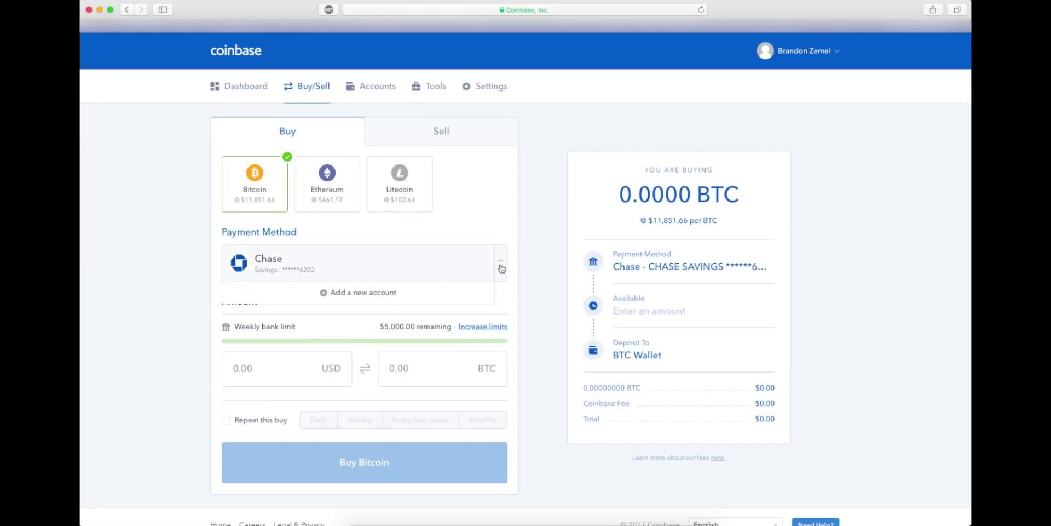
{"action": "left_click", "coordinate": [392, 299]}
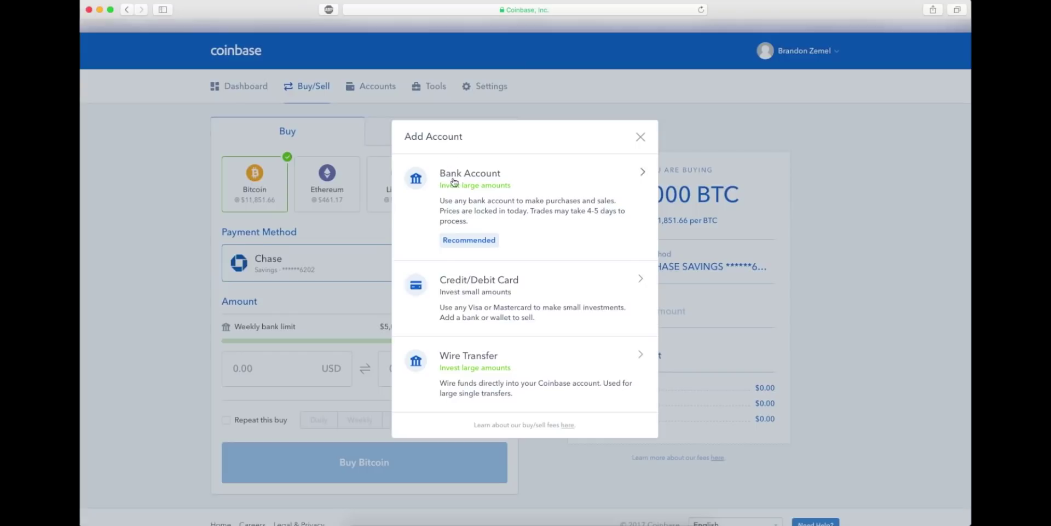
{"action": "left_click", "coordinate": [539, 216]}
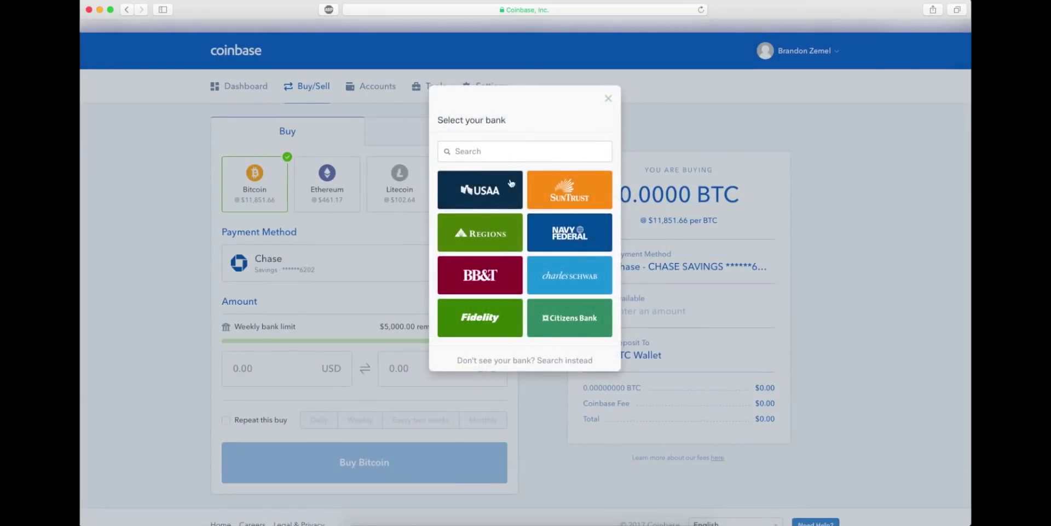
Step: Search the bank list for "chase" and for "bank of", and clear the search
{"action": "scroll", "coordinate": [536, 262], "scroll_direction": "down", "scroll_amount": 2}
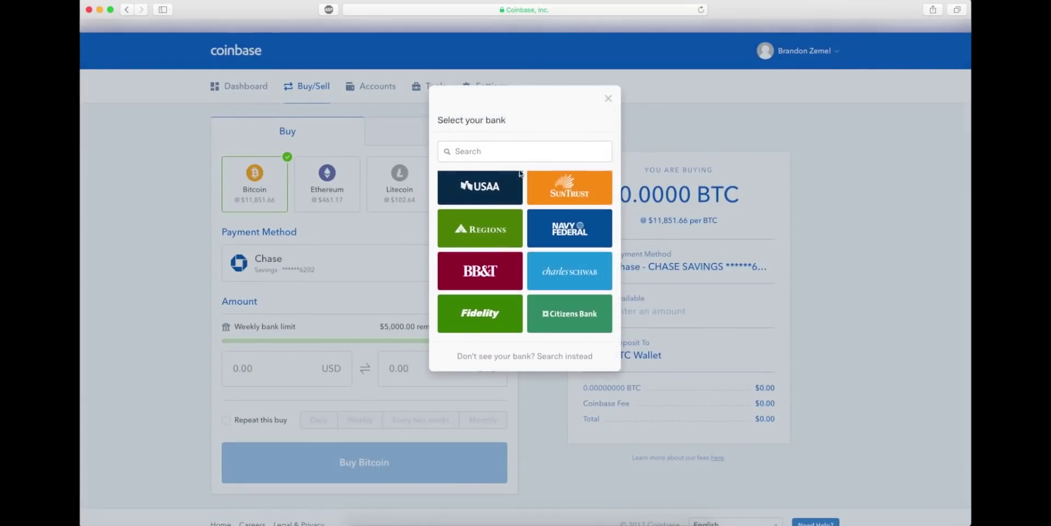
{"action": "left_click", "coordinate": [517, 151]}
{"action": "type", "text": "chase"}
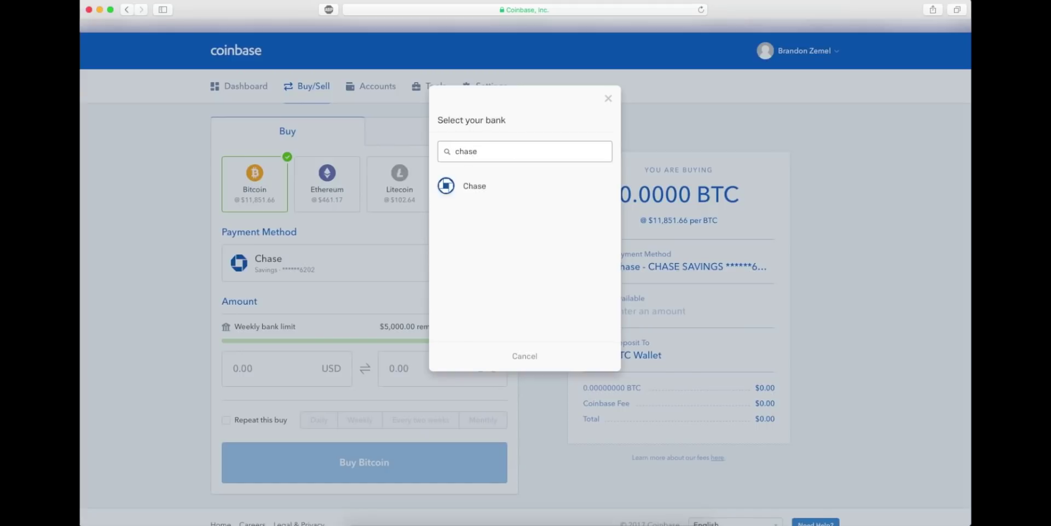
{"action": "key", "text": "super+a"}
{"action": "type", "text": "bank of"}
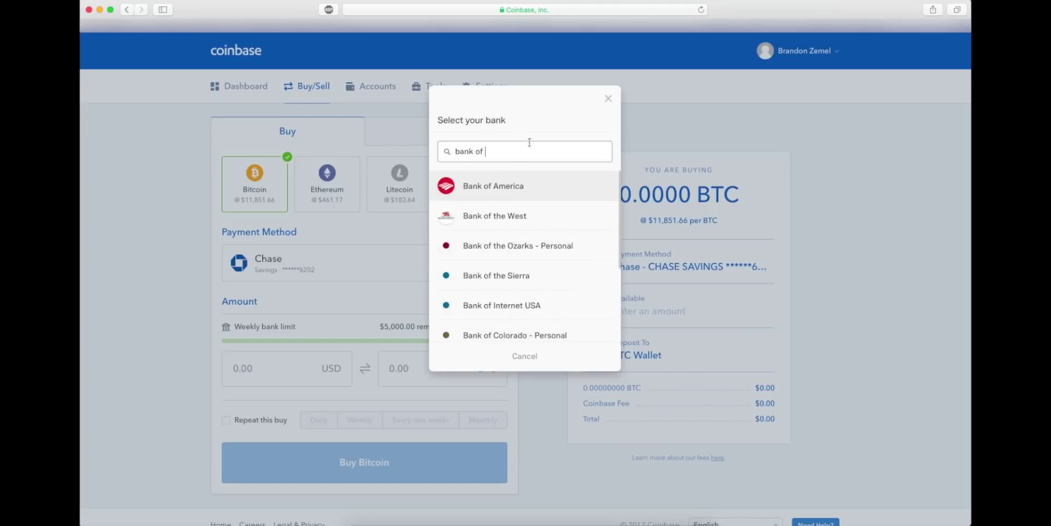
{"action": "key", "text": "super+a"}
{"action": "key", "text": "BackSpace"}
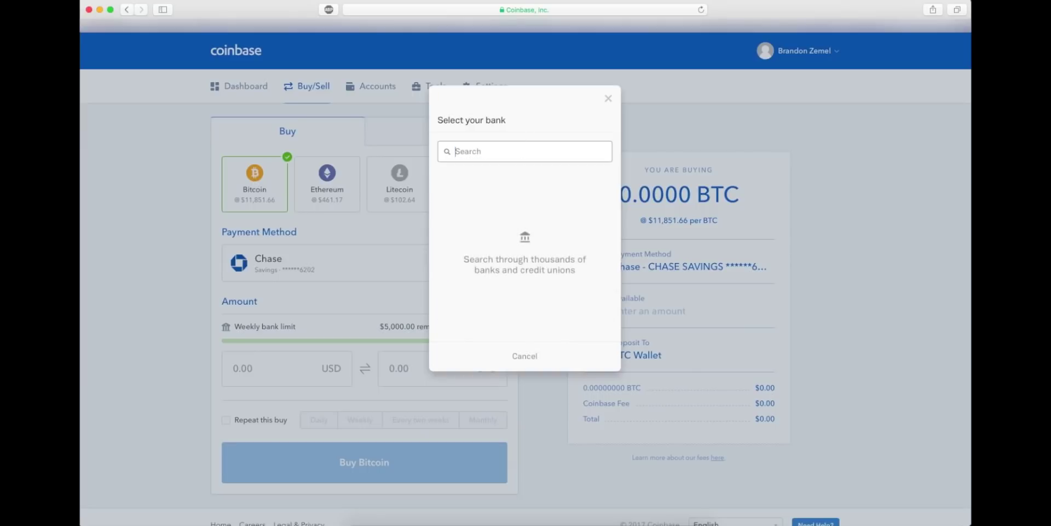
Step: Search for "chase", select Chase to view its credentials form, and exit the bank linking
{"action": "type", "text": "chase"}
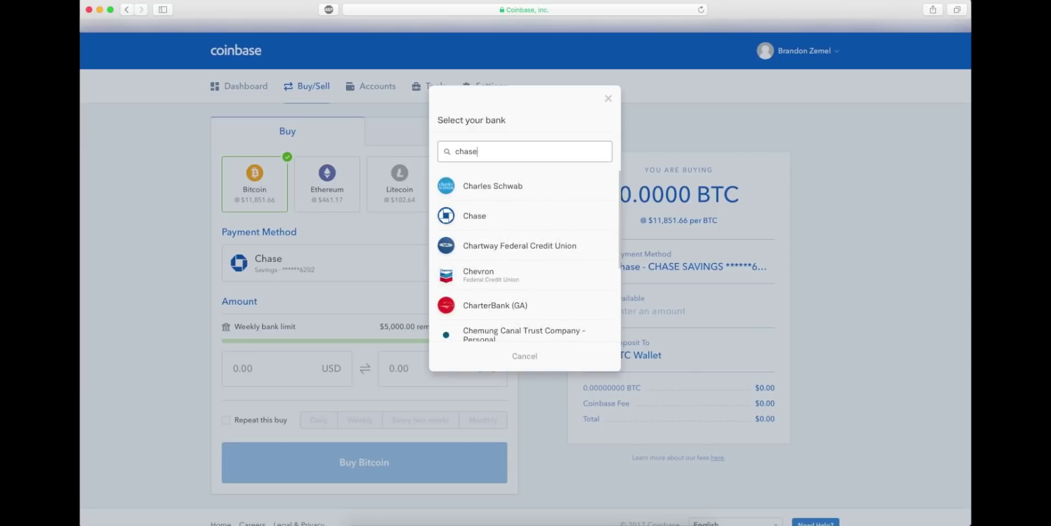
{"action": "left_click", "coordinate": [489, 187]}
{"action": "left_click", "coordinate": [508, 184]}
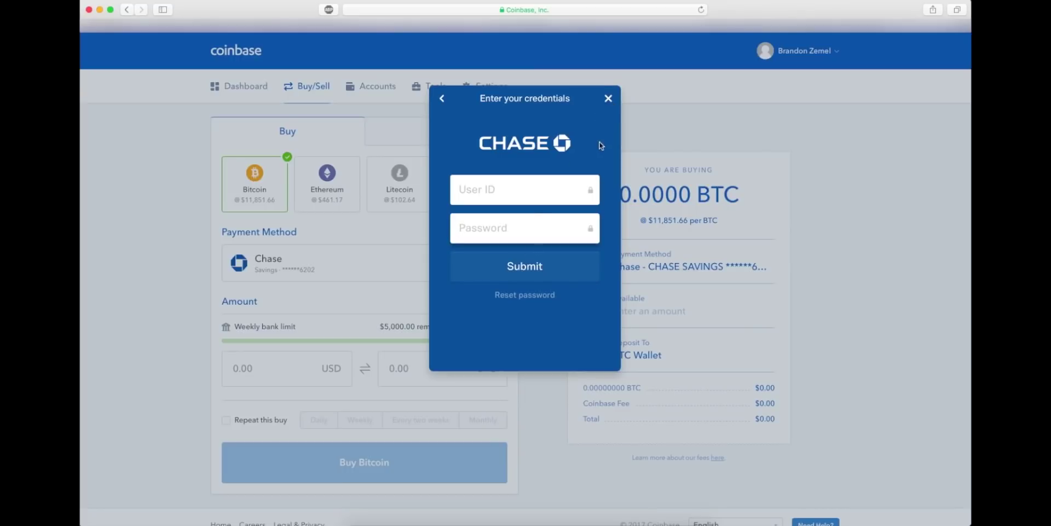
{"action": "left_click", "coordinate": [608, 99]}
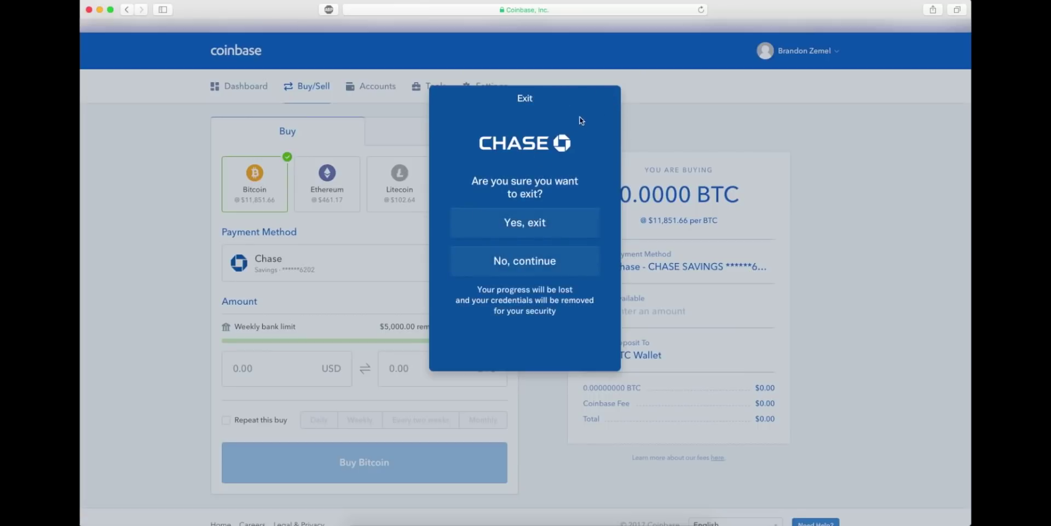
{"action": "left_click", "coordinate": [513, 227]}
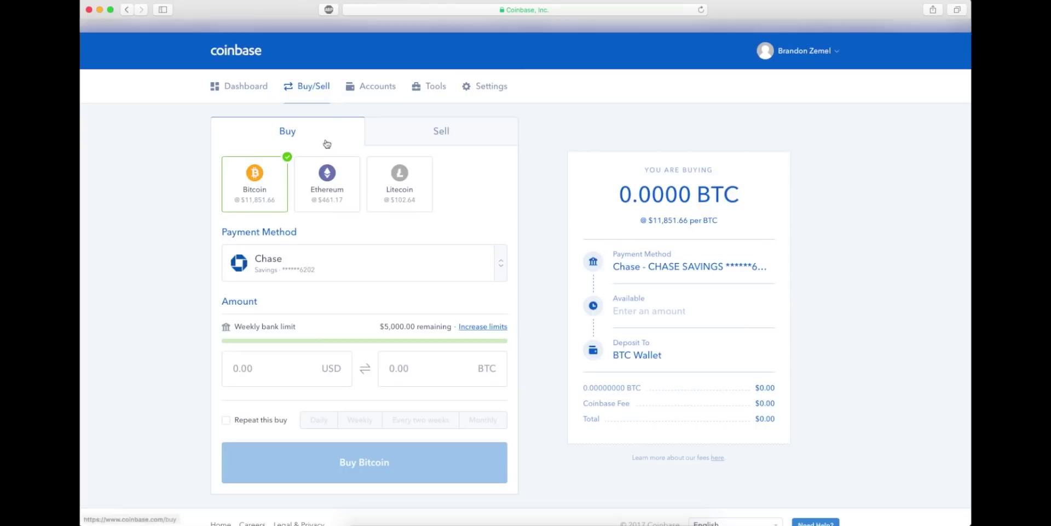
Step: Open the accounts page and look through the BTC, ETH, LTC and USD wallets
{"action": "left_click", "coordinate": [368, 87]}
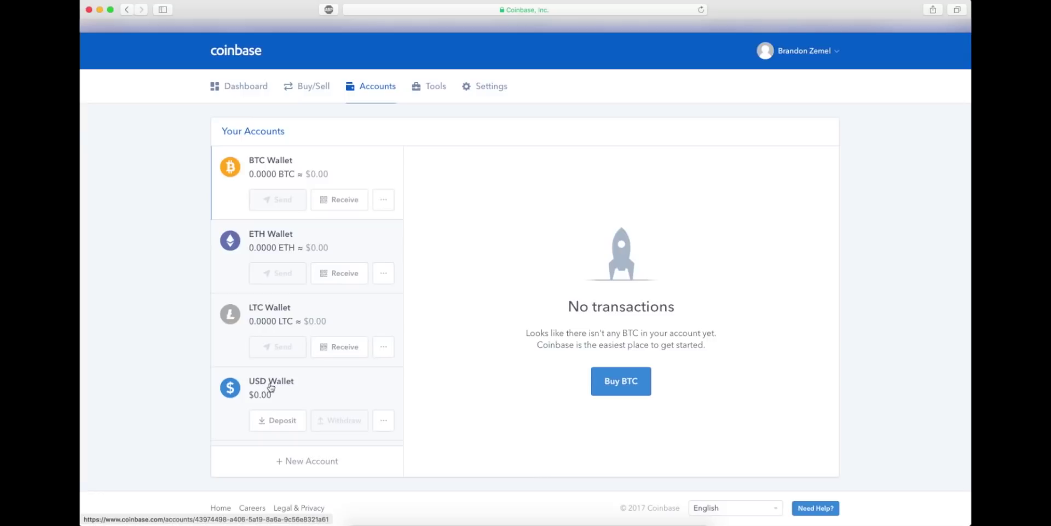
{"action": "scroll", "coordinate": [280, 386], "scroll_direction": "down", "scroll_amount": 1}
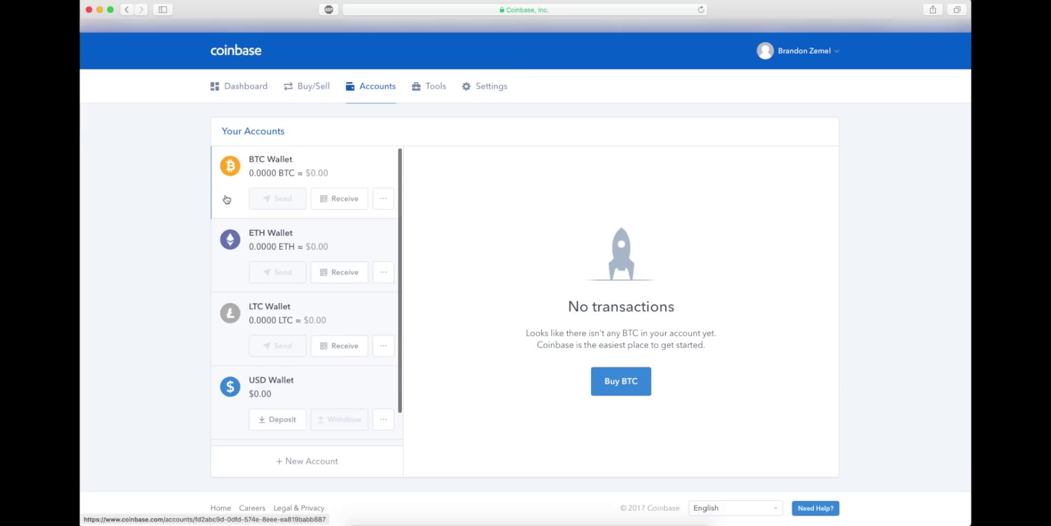
{"action": "scroll", "coordinate": [229, 185], "scroll_direction": "up", "scroll_amount": 1}
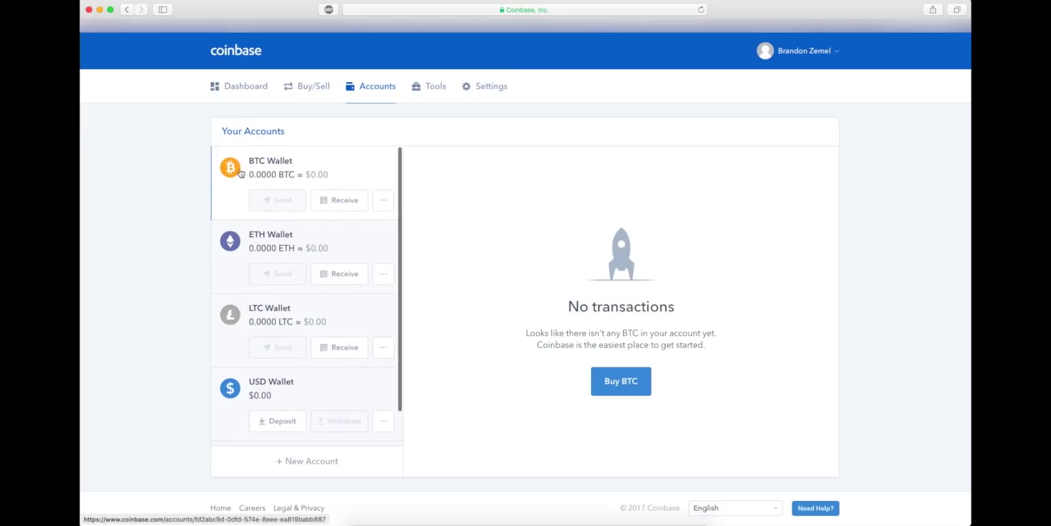
Step: Examine the dashboard's Bitcoin price chart over the hour, day, week, month, year and all-time ranges, ending on one year
{"action": "left_click", "coordinate": [241, 86]}
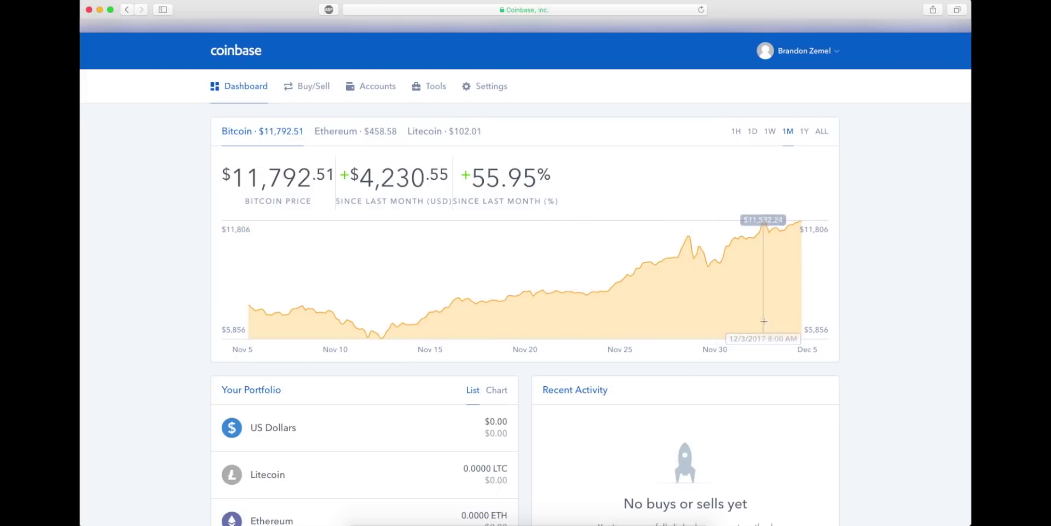
{"action": "left_click", "coordinate": [739, 135]}
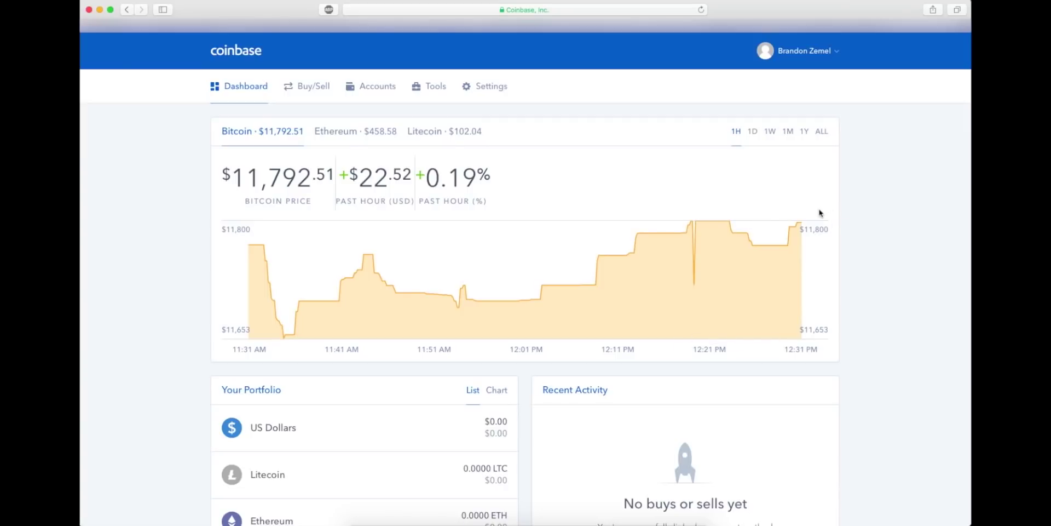
{"action": "left_click", "coordinate": [753, 131]}
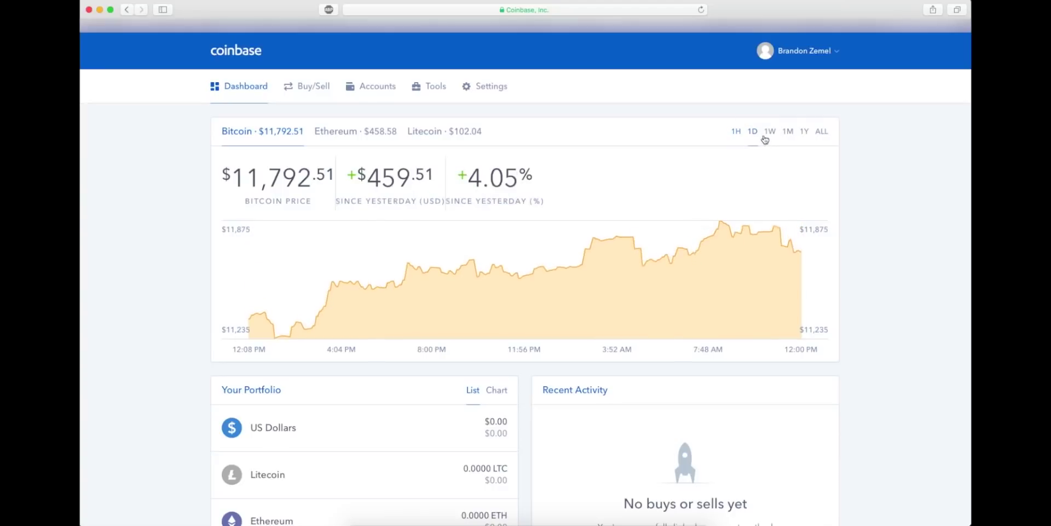
{"action": "left_click", "coordinate": [769, 132]}
{"action": "left_click", "coordinate": [788, 132]}
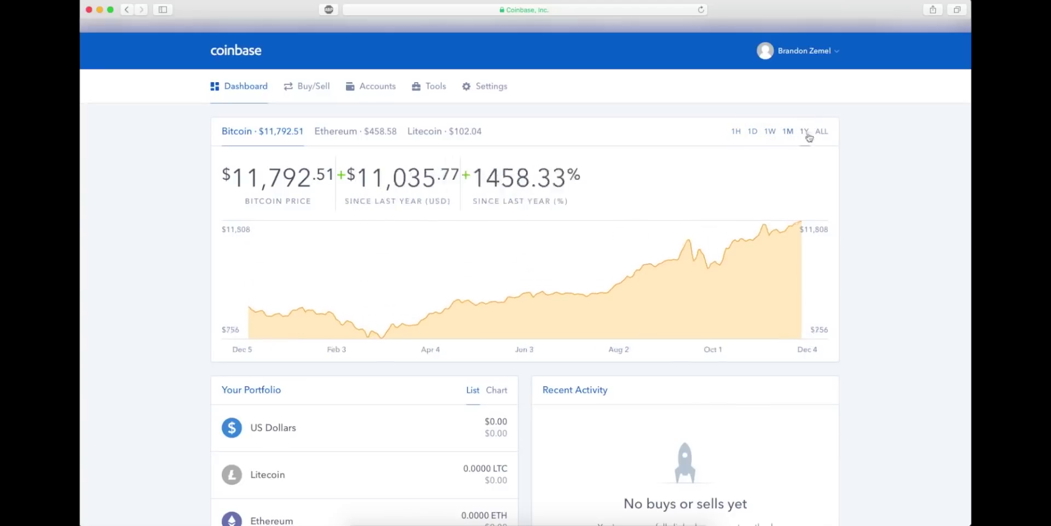
{"action": "left_click", "coordinate": [820, 133]}
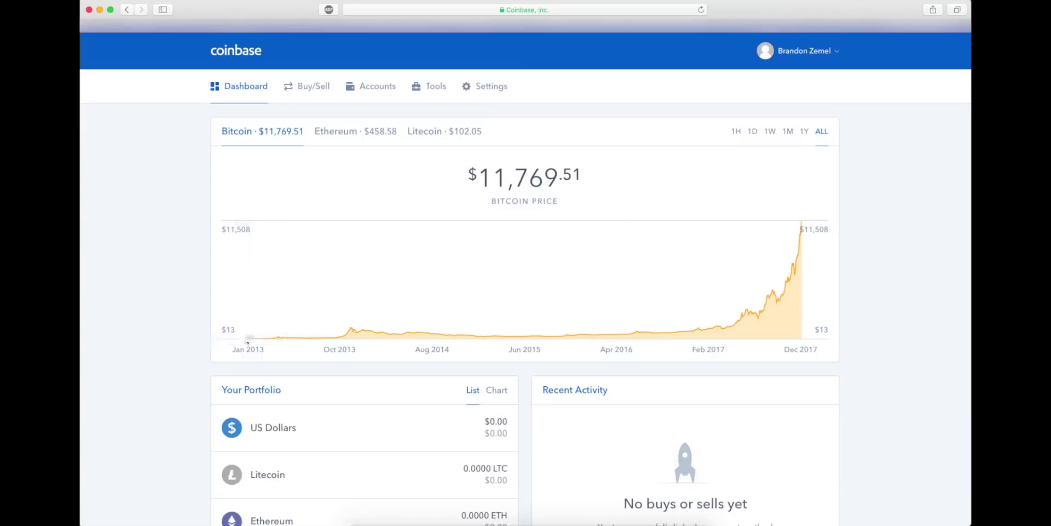
{"action": "mouse_move", "coordinate": [251, 329]}
{"action": "left_click", "coordinate": [805, 133]}
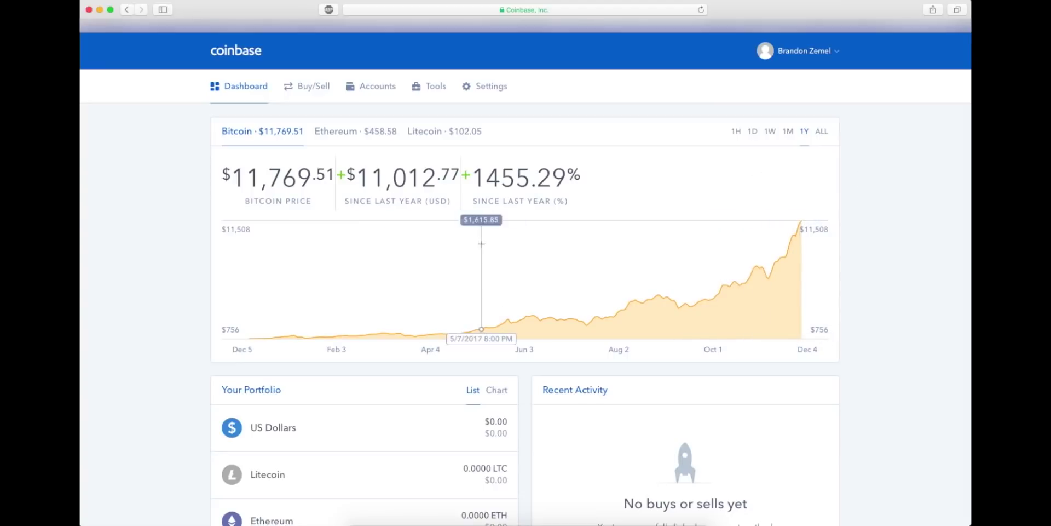
Step: View the one-year price charts for Ethereum and Litecoin and return to the Bitcoin chart
{"action": "left_click", "coordinate": [358, 133]}
{"action": "left_click", "coordinate": [445, 129]}
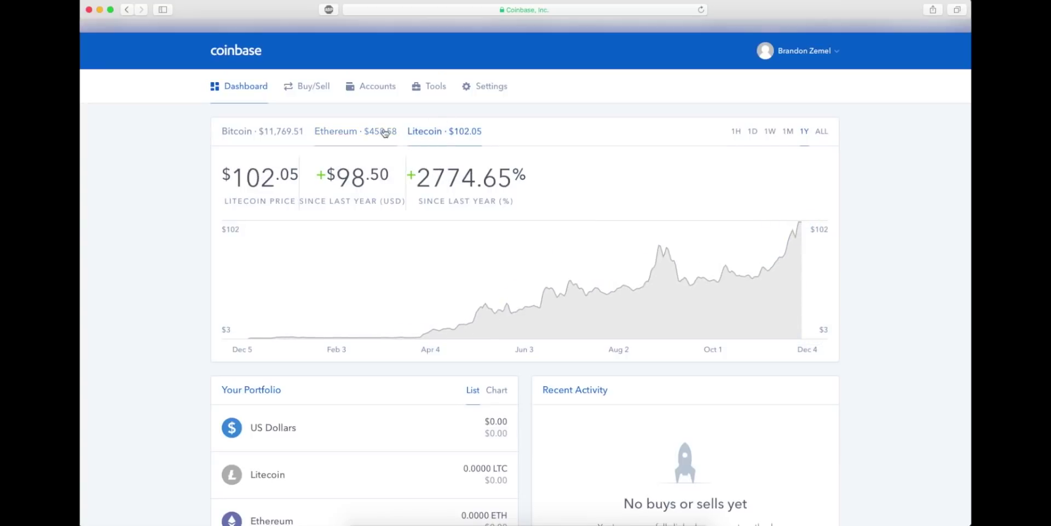
{"action": "left_click", "coordinate": [252, 133]}
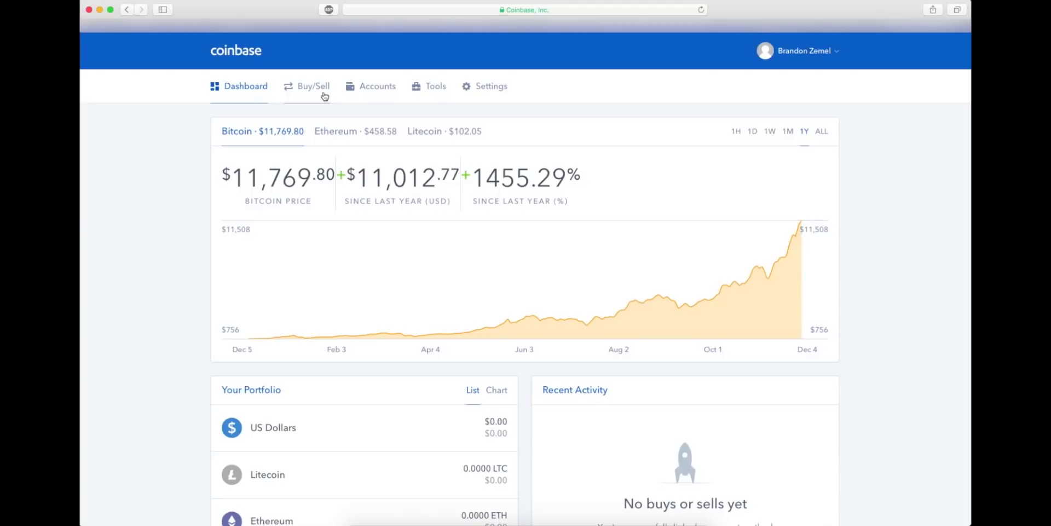
Step: Return to the wallet list on the accounts page
{"action": "left_click", "coordinate": [366, 89]}
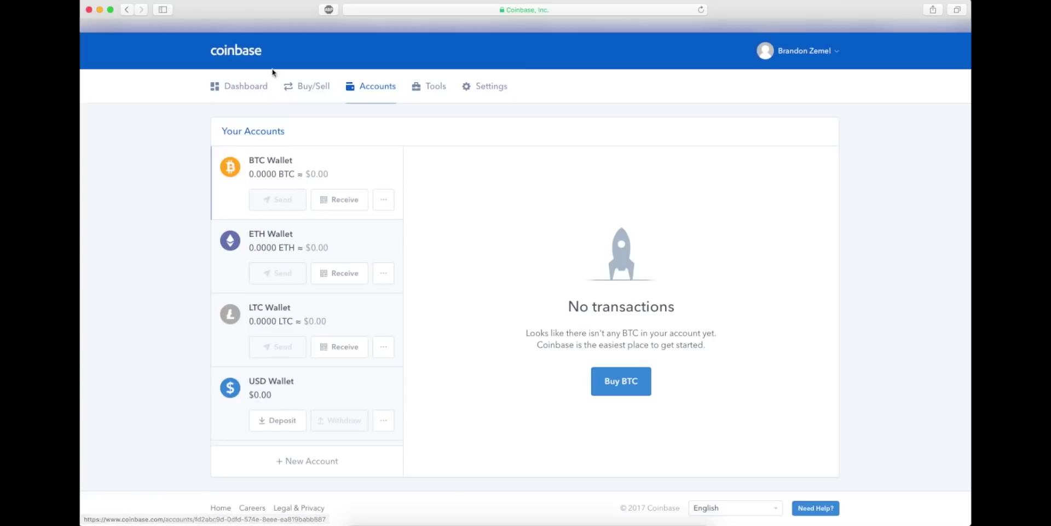
Step: Open the Buy/Sell page and review the linked payment method and the account types that can be added
{"action": "left_click", "coordinate": [305, 87]}
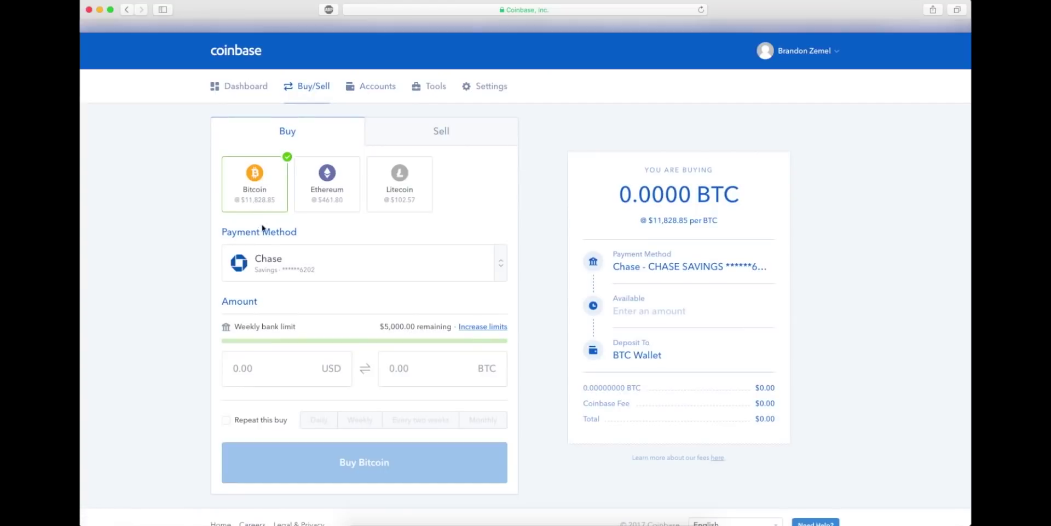
{"action": "left_click", "coordinate": [296, 269]}
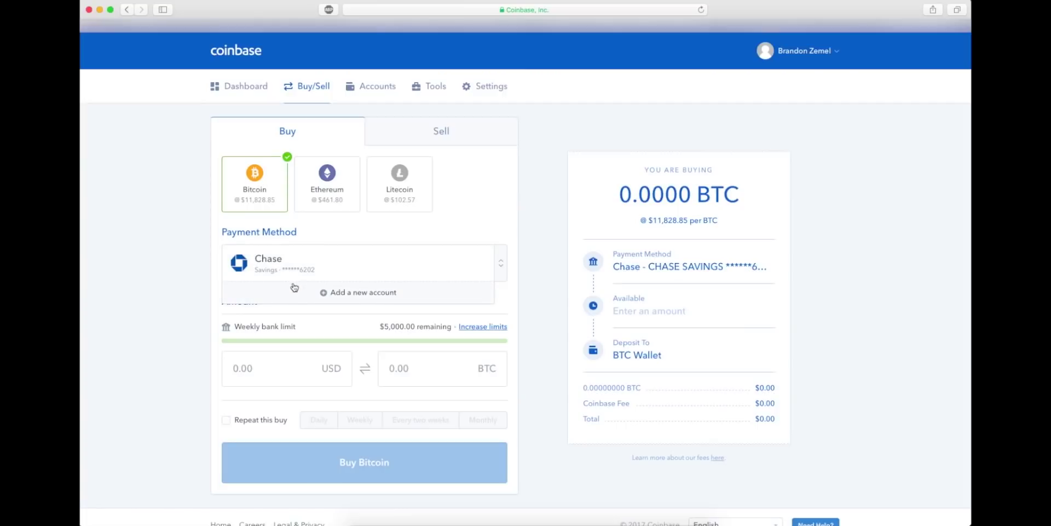
{"action": "left_click", "coordinate": [295, 287]}
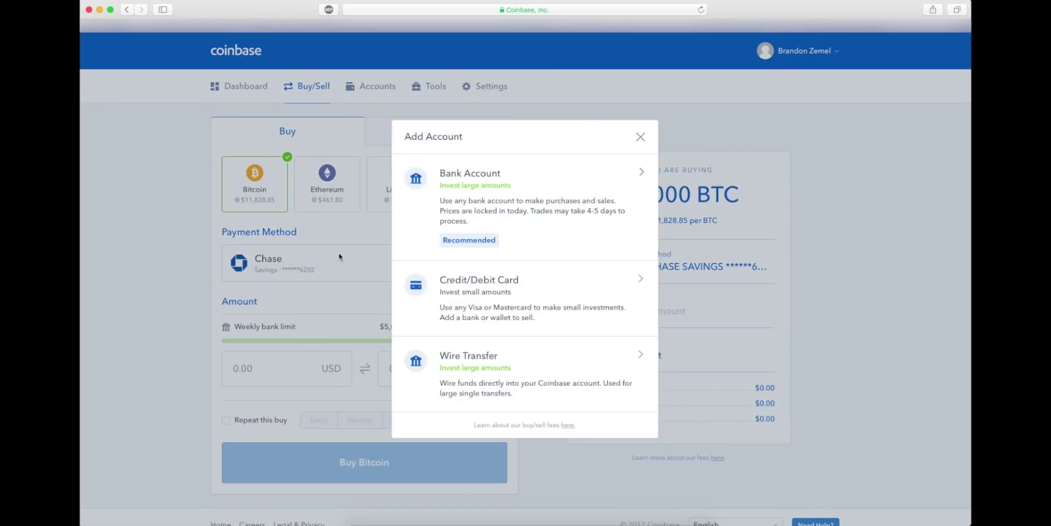
{"action": "left_click", "coordinate": [640, 137]}
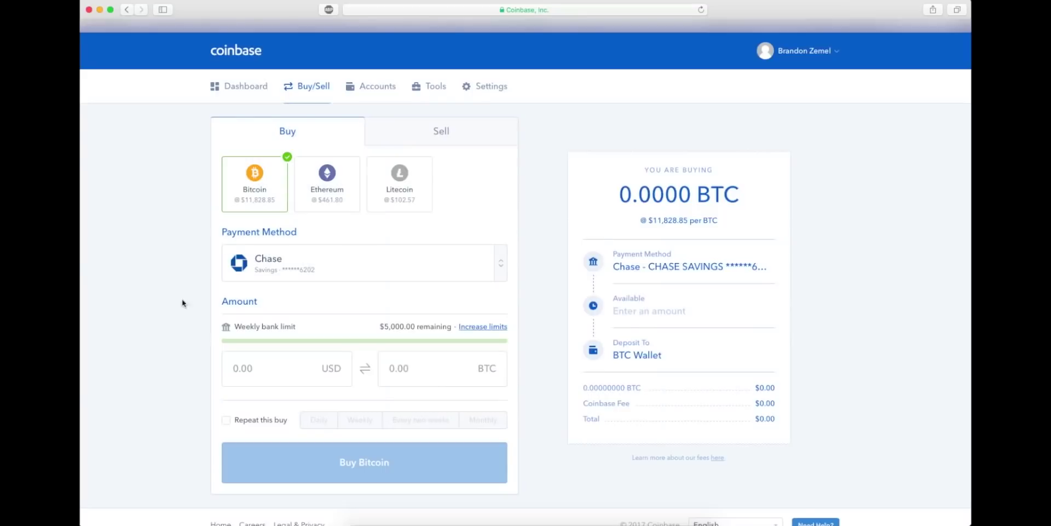
{"action": "left_click", "coordinate": [257, 270]}
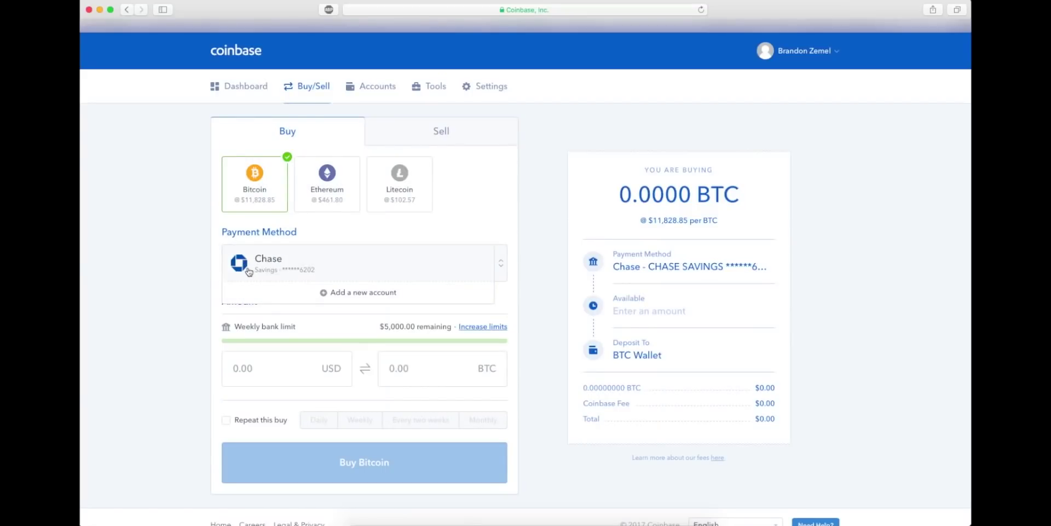
{"action": "left_click", "coordinate": [204, 280]}
Step: Enter a Bitcoin purchase amount of 1000 USD, clear it, and enter 1000 USD again
{"action": "left_click", "coordinate": [274, 368]}
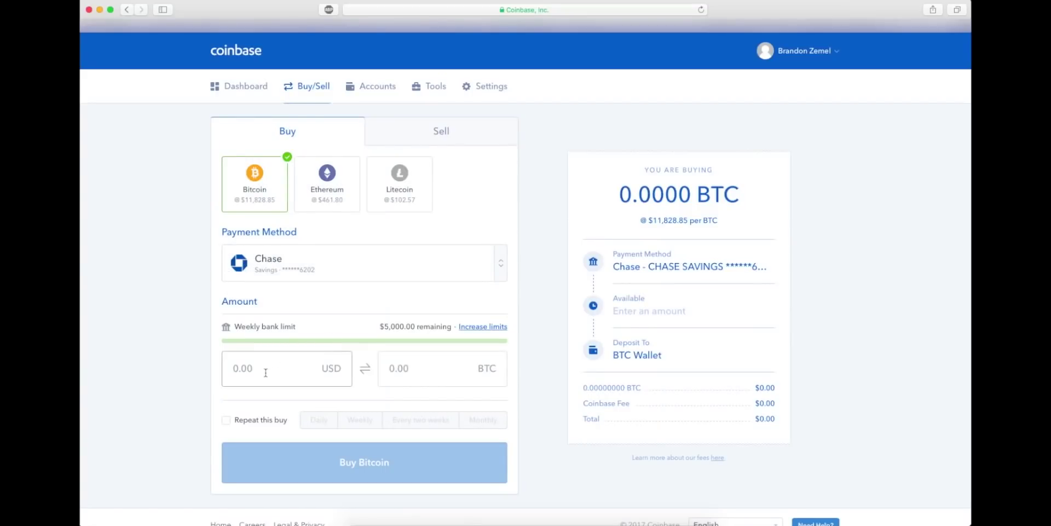
{"action": "left_click", "coordinate": [255, 369]}
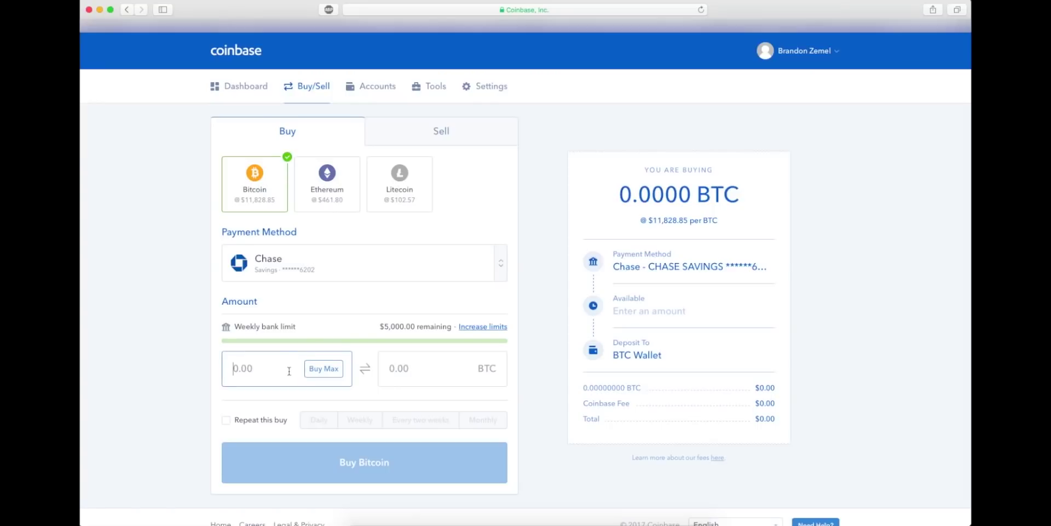
{"action": "type", "text": "1000"}
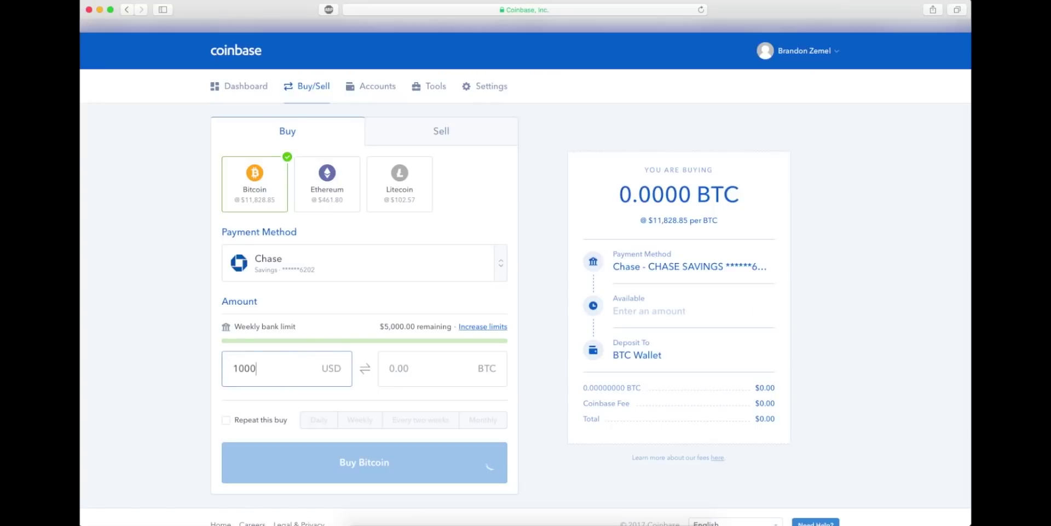
{"action": "left_click", "coordinate": [205, 395]}
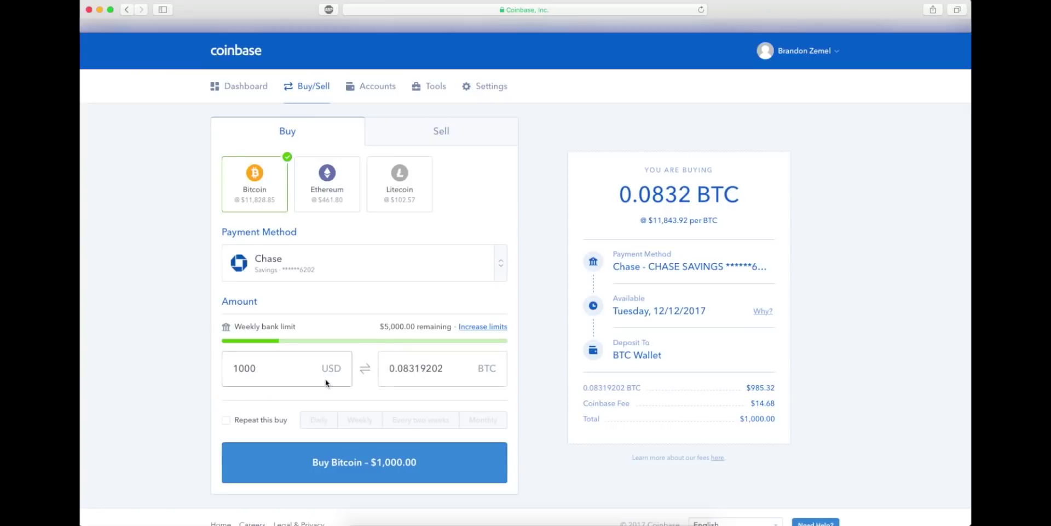
{"action": "left_click_drag", "start_coordinate": [315, 374], "coordinate": [188, 375]}
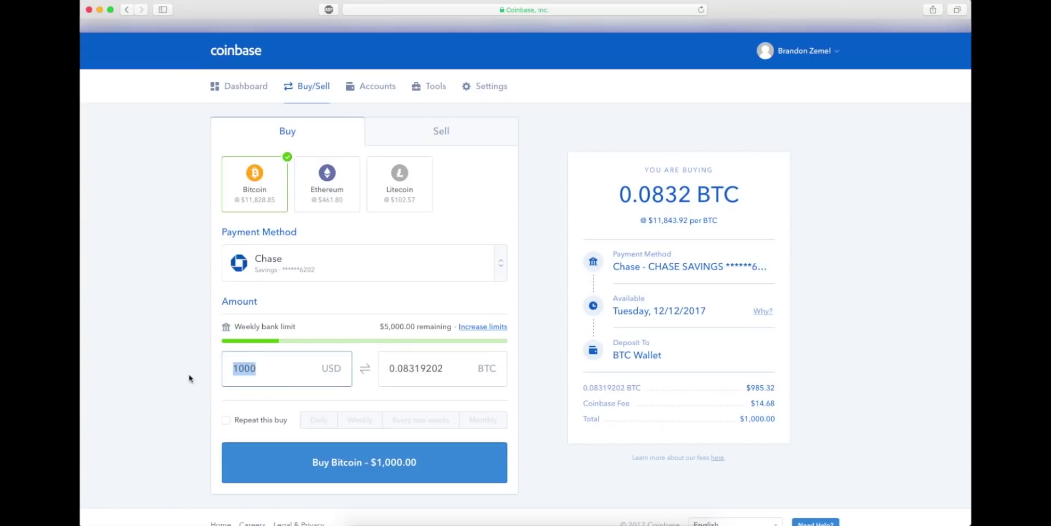
{"action": "key", "text": "BackSpace"}
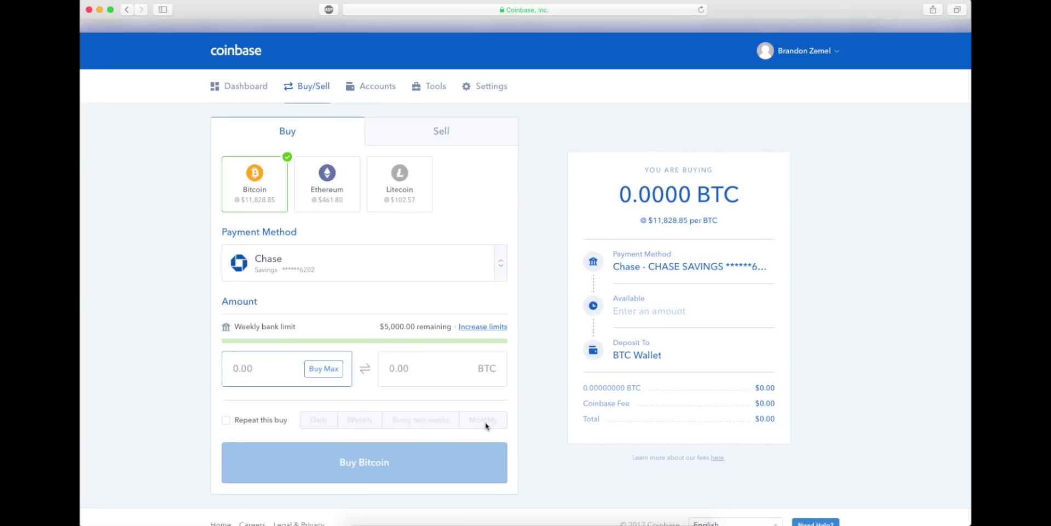
{"action": "type", "text": "1000"}
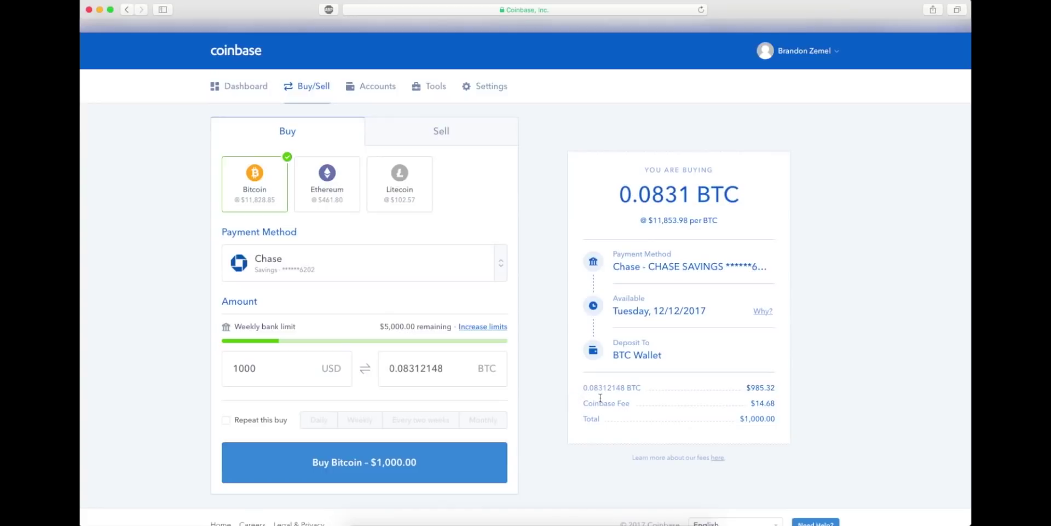
Step: Examine the Bitcoin subtotal and the Coinbase fee in the purchase summary
{"action": "left_click_drag", "start_coordinate": [752, 387], "coordinate": [790, 389]}
{"action": "left_click", "coordinate": [779, 394]}
{"action": "left_click_drag", "start_coordinate": [781, 403], "coordinate": [718, 404]}
{"action": "left_click", "coordinate": [718, 406]}
Step: Open the Coinbase Pricing & Fees Disclosures page and read through to the USA conversion fees
{"action": "left_click", "coordinate": [716, 458]}
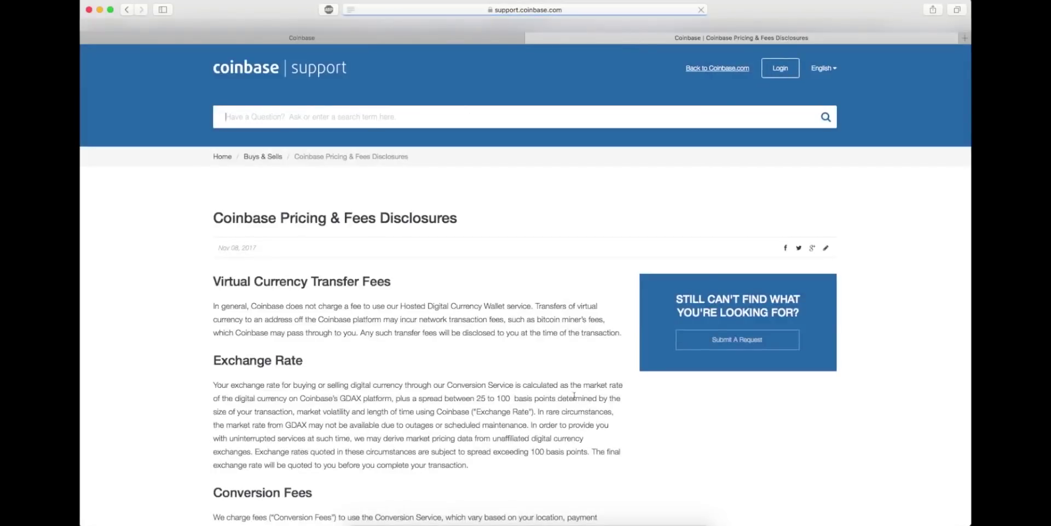
{"action": "scroll", "coordinate": [552, 381], "scroll_direction": "down", "scroll_amount": 4}
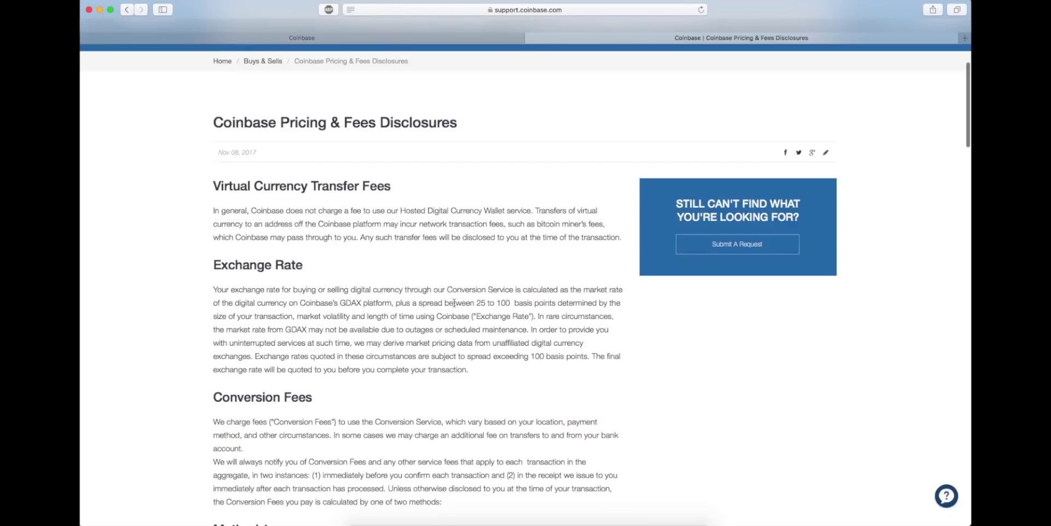
{"action": "scroll", "coordinate": [245, 284], "scroll_direction": "down", "scroll_amount": 4}
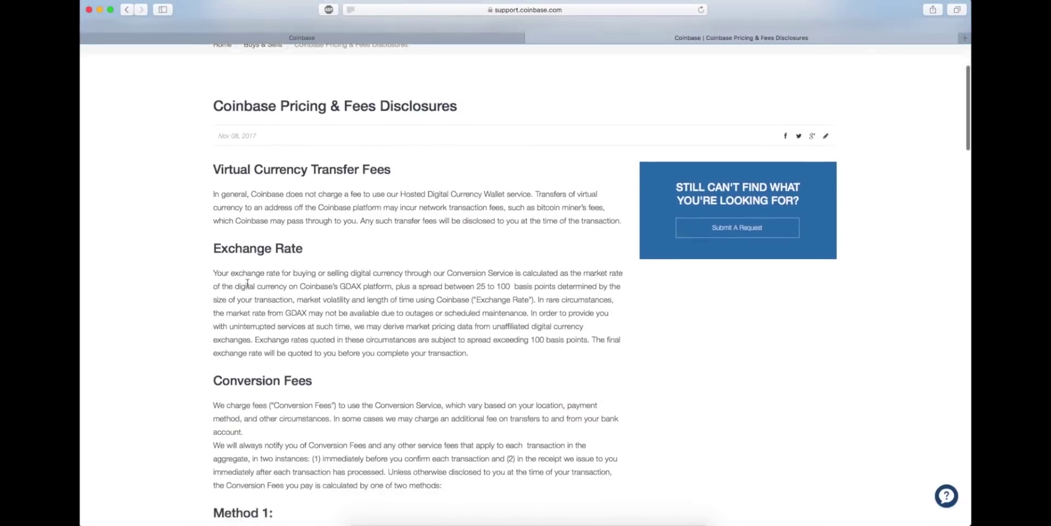
{"action": "scroll", "coordinate": [248, 293], "scroll_direction": "down", "scroll_amount": 3}
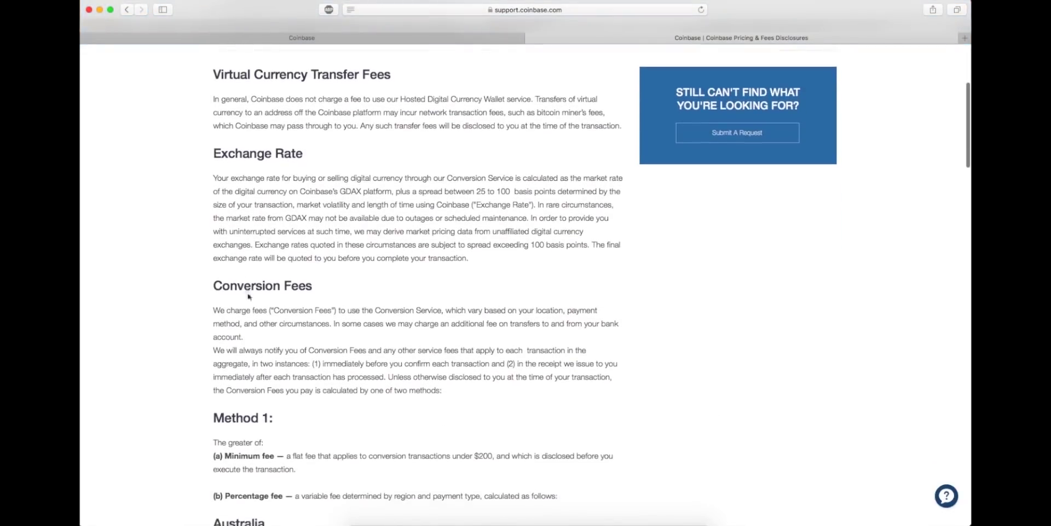
{"action": "scroll", "coordinate": [249, 293], "scroll_direction": "down", "scroll_amount": 3}
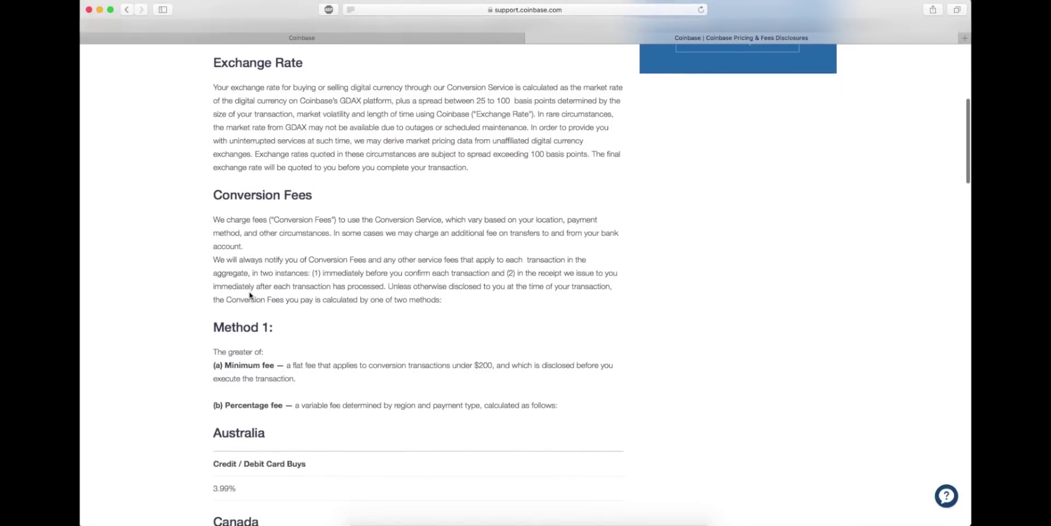
{"action": "scroll", "coordinate": [251, 294], "scroll_direction": "down", "scroll_amount": 2}
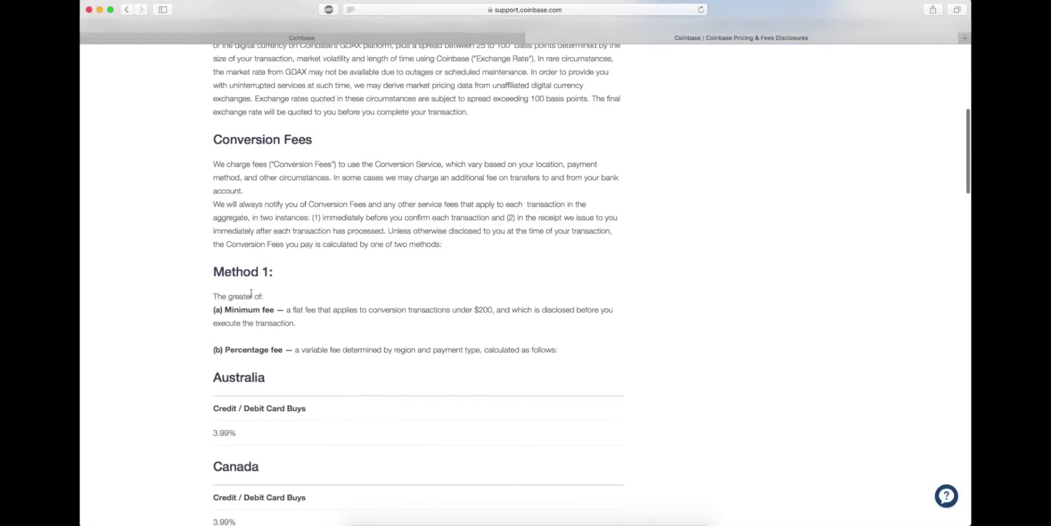
{"action": "scroll", "coordinate": [249, 353], "scroll_direction": "down", "scroll_amount": 10}
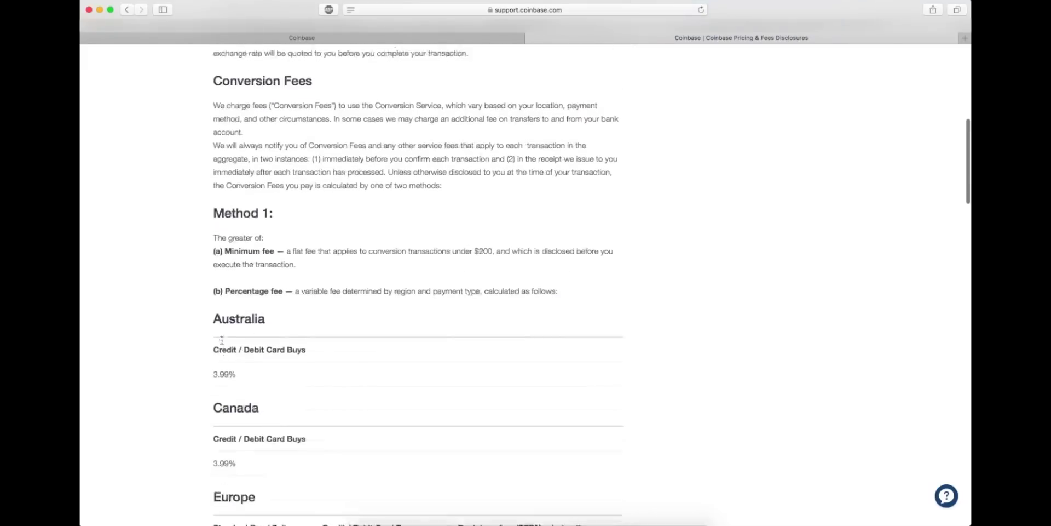
{"action": "scroll", "coordinate": [225, 344], "scroll_direction": "down", "scroll_amount": 2}
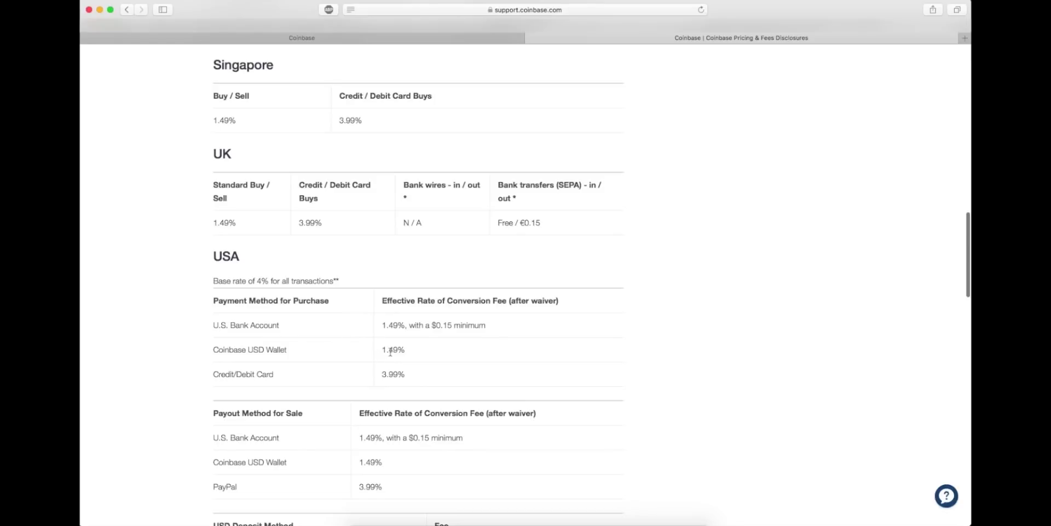
Step: Compare the USA conversion fee rates for purchases by U.S. bank account, Coinbase USD wallet and credit/debit card
{"action": "left_click_drag", "start_coordinate": [379, 351], "coordinate": [442, 327]}
{"action": "left_click", "coordinate": [411, 350]}
{"action": "left_click", "coordinate": [443, 327]}
{"action": "left_click_drag", "start_coordinate": [509, 330], "coordinate": [404, 326]}
{"action": "left_click", "coordinate": [405, 326]}
{"action": "triple_click", "coordinate": [336, 376]}
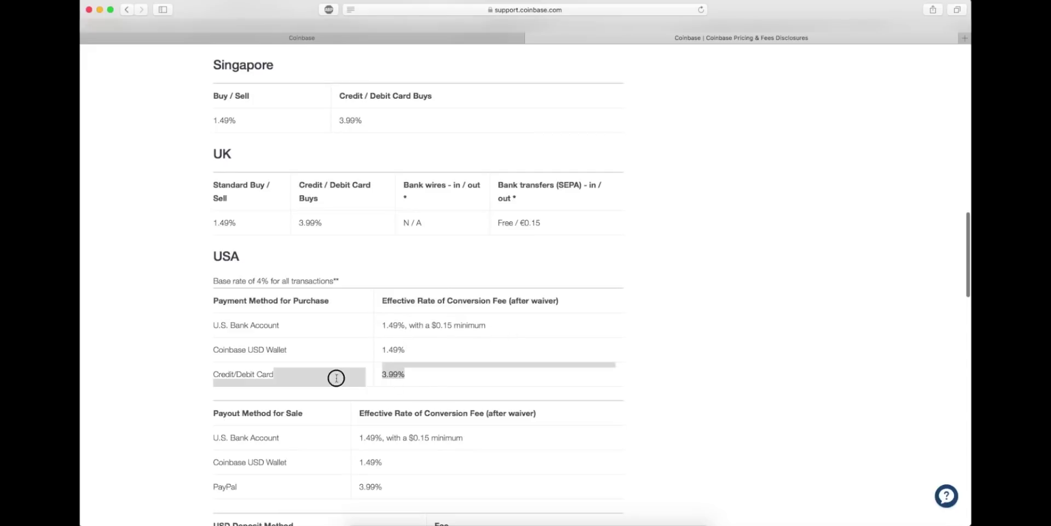
{"action": "mouse_move", "coordinate": [383, 375]}
{"action": "left_mouse_down"}
{"action": "mouse_move", "coordinate": [399, 376]}
{"action": "mouse_move", "coordinate": [381, 377]}
{"action": "left_mouse_up"}
{"action": "left_click", "coordinate": [381, 377]}
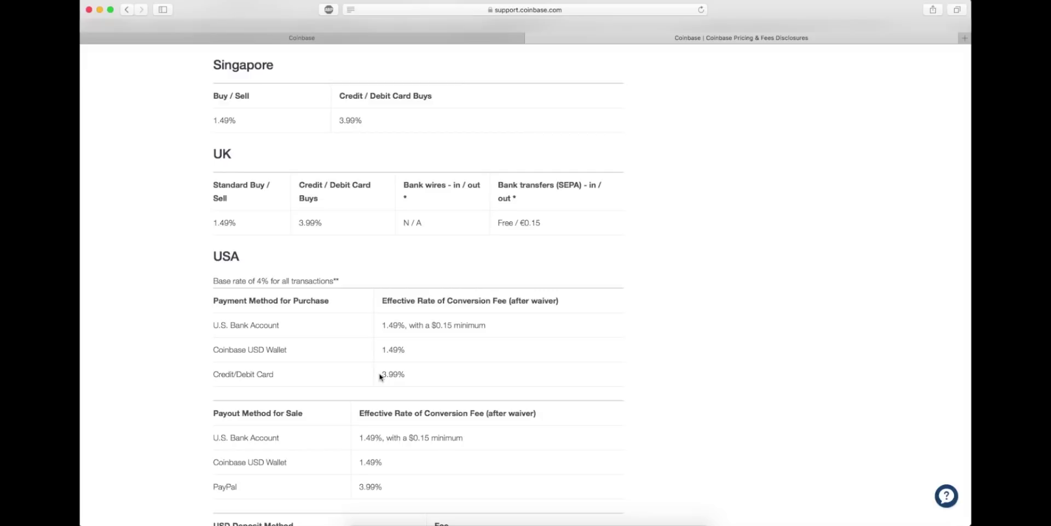
{"action": "left_click_drag", "start_coordinate": [416, 376], "coordinate": [376, 374]}
{"action": "scroll", "coordinate": [385, 373], "scroll_direction": "up", "scroll_amount": 1}
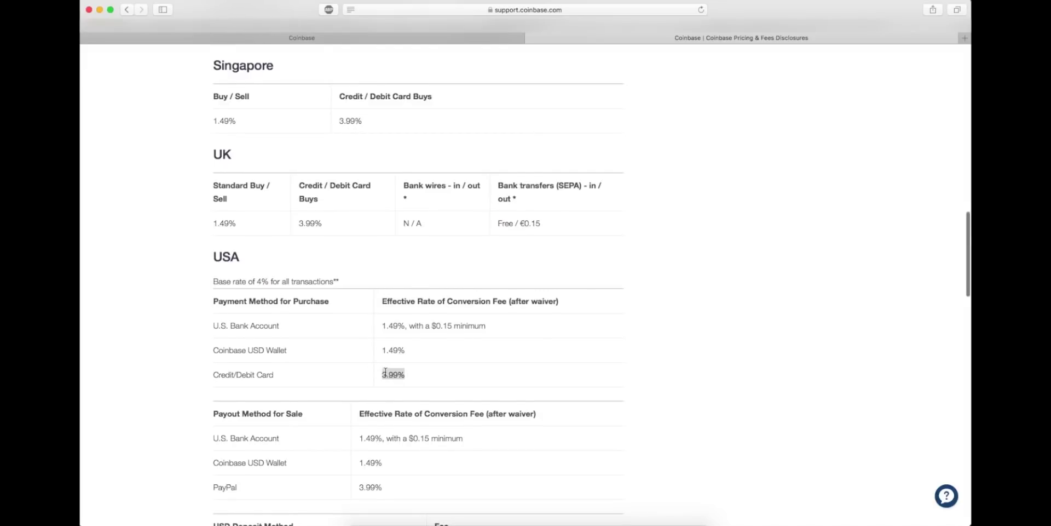
{"action": "left_click", "coordinate": [165, 268]}
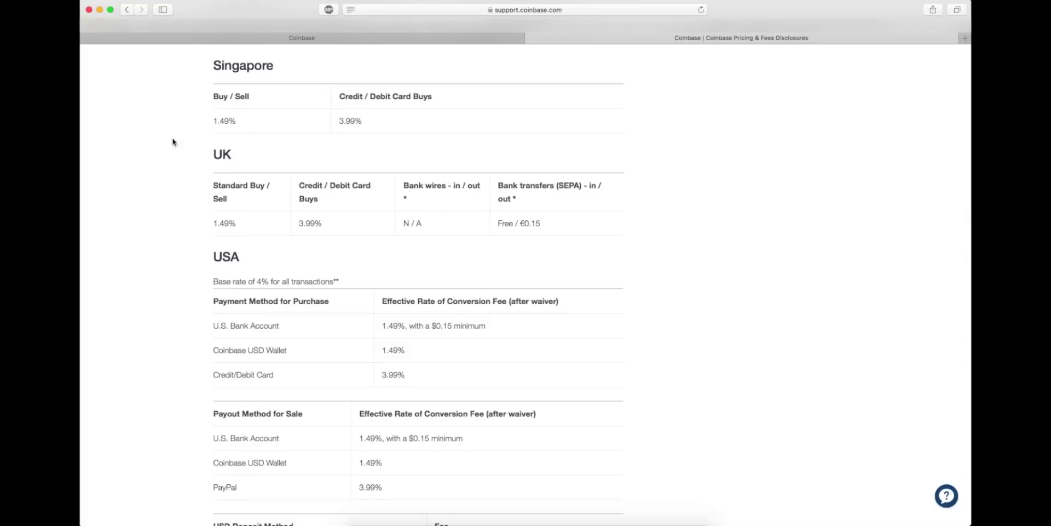
Step: Leave the fees page and return to the Bitcoin purchase form to review the order
{"action": "left_click", "coordinate": [127, 9]}
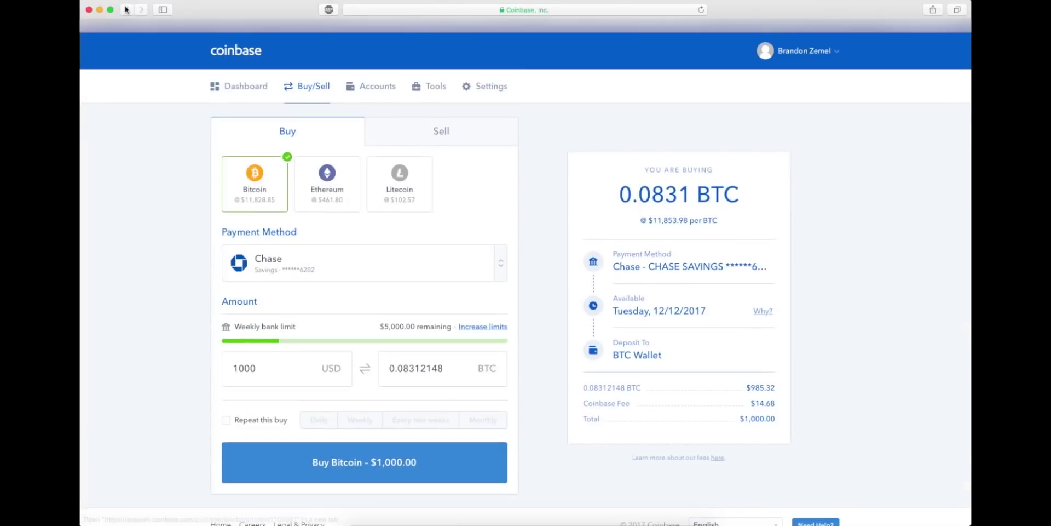
{"action": "left_click", "coordinate": [327, 378]}
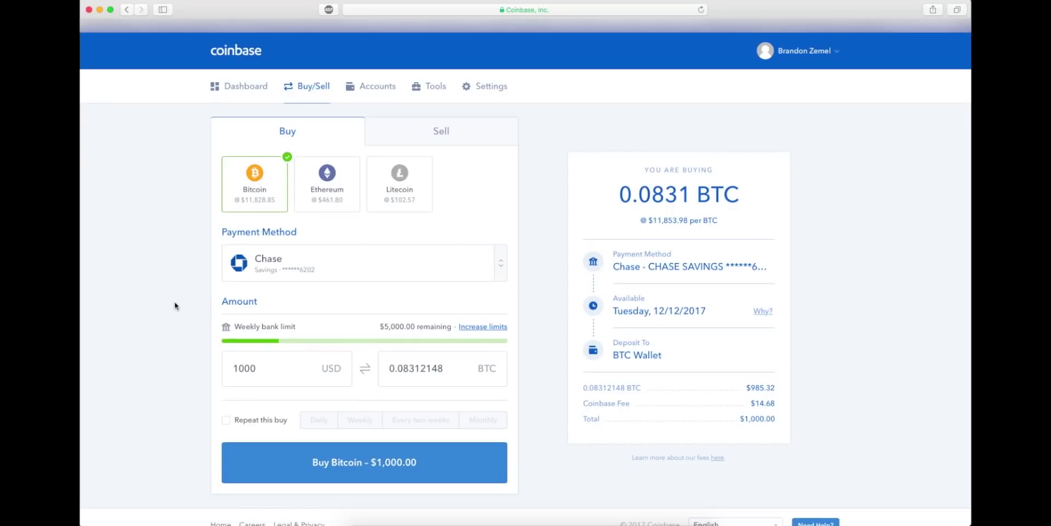
{"action": "scroll", "coordinate": [175, 306], "scroll_direction": "down", "scroll_amount": 1}
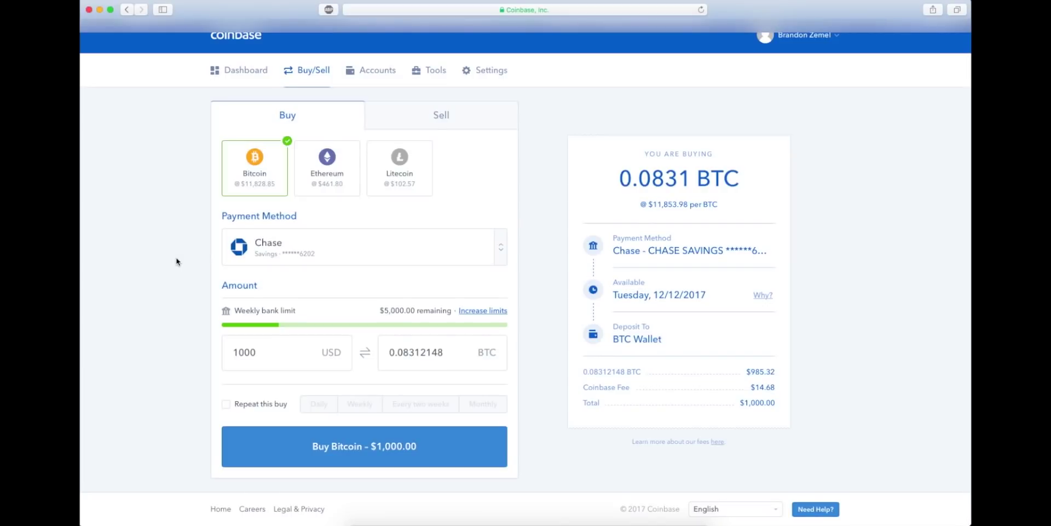
{"action": "scroll", "coordinate": [175, 261], "scroll_direction": "up", "scroll_amount": 1}
Step: Check the wallets on the accounts page and examine the current Bitcoin price on the dashboard's one-hour chart
{"action": "left_click", "coordinate": [361, 86]}
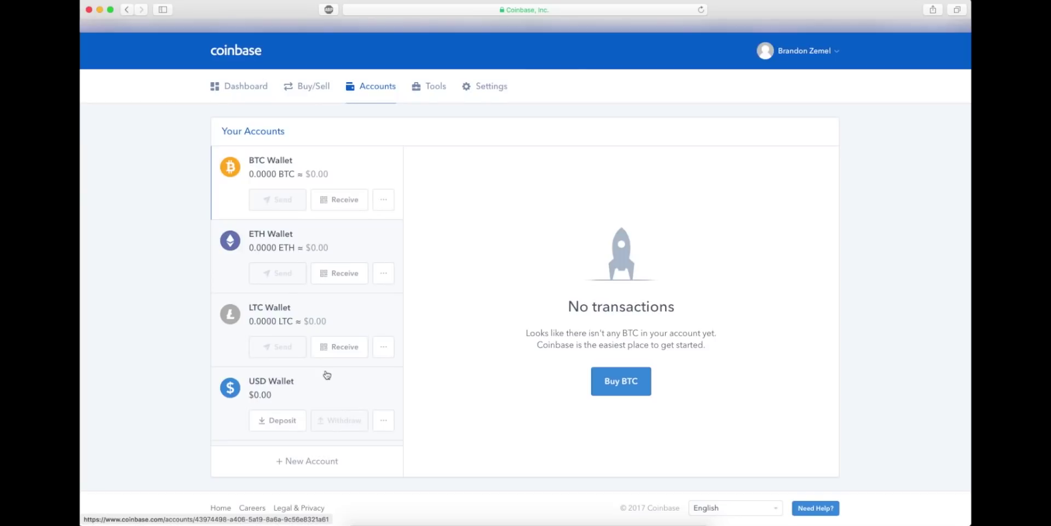
{"action": "left_click", "coordinate": [258, 86]}
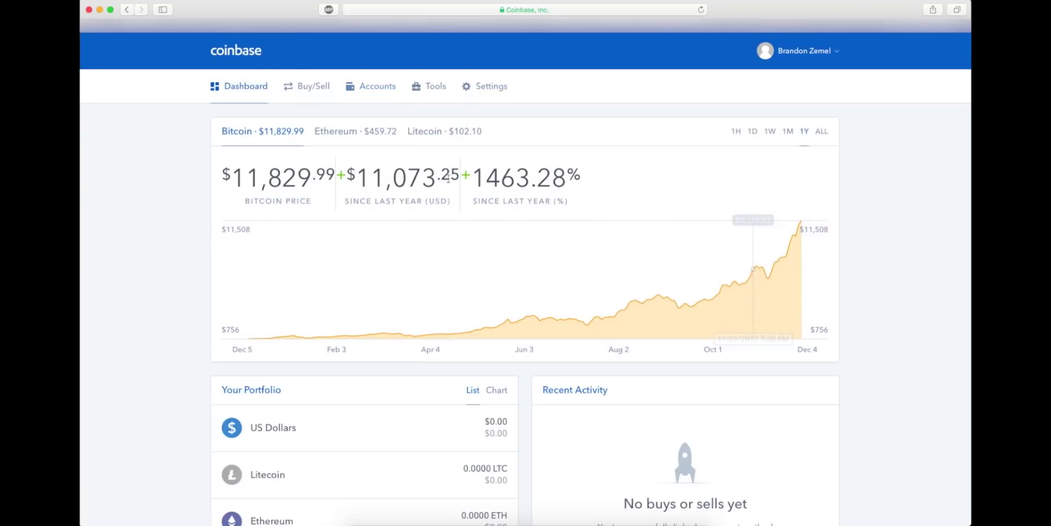
{"action": "left_click", "coordinate": [736, 132]}
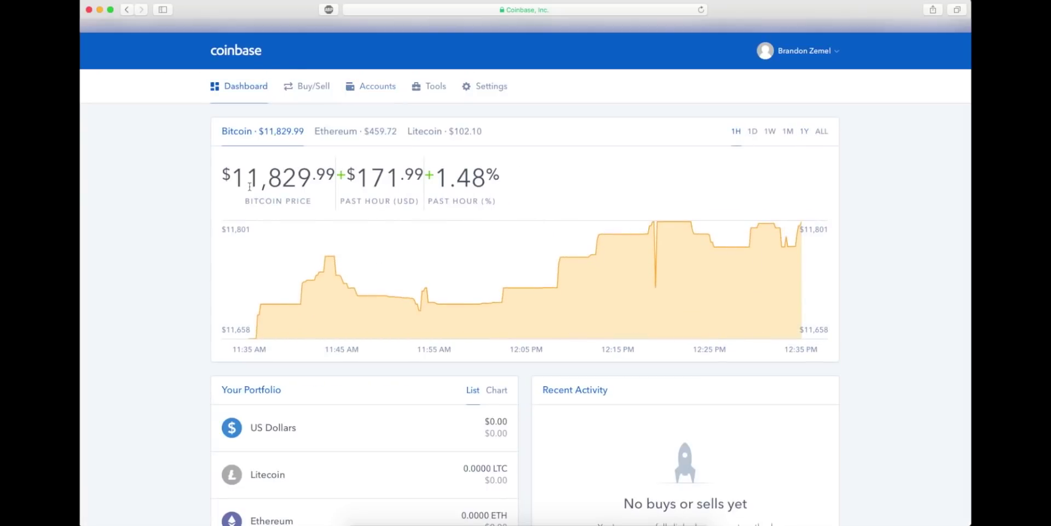
{"action": "left_click_drag", "start_coordinate": [233, 180], "coordinate": [331, 172]}
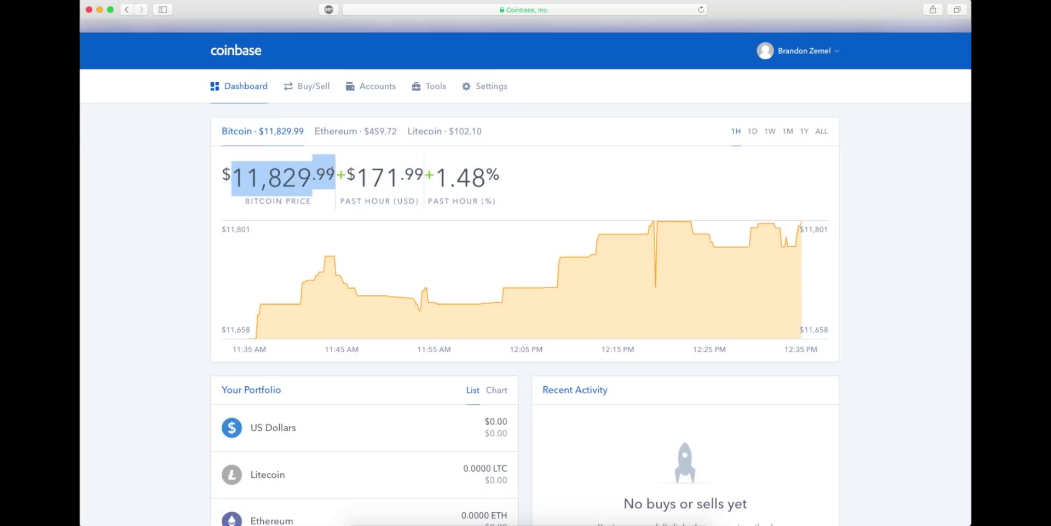
{"action": "left_click", "coordinate": [142, 195]}
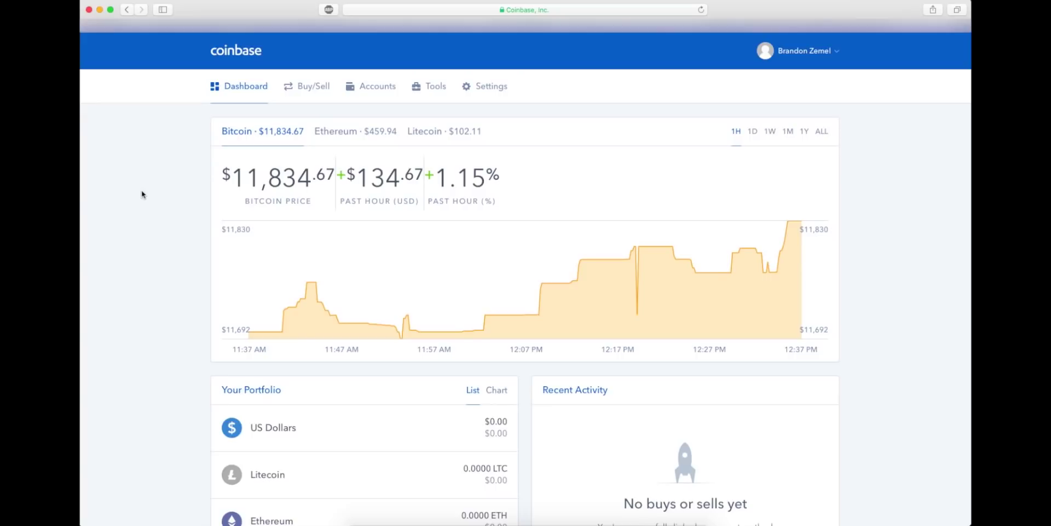
Step: Return to the Buy/Sell page and check the payment methods available for buying Bitcoin
{"action": "left_click", "coordinate": [326, 92]}
{"action": "left_click", "coordinate": [279, 268]}
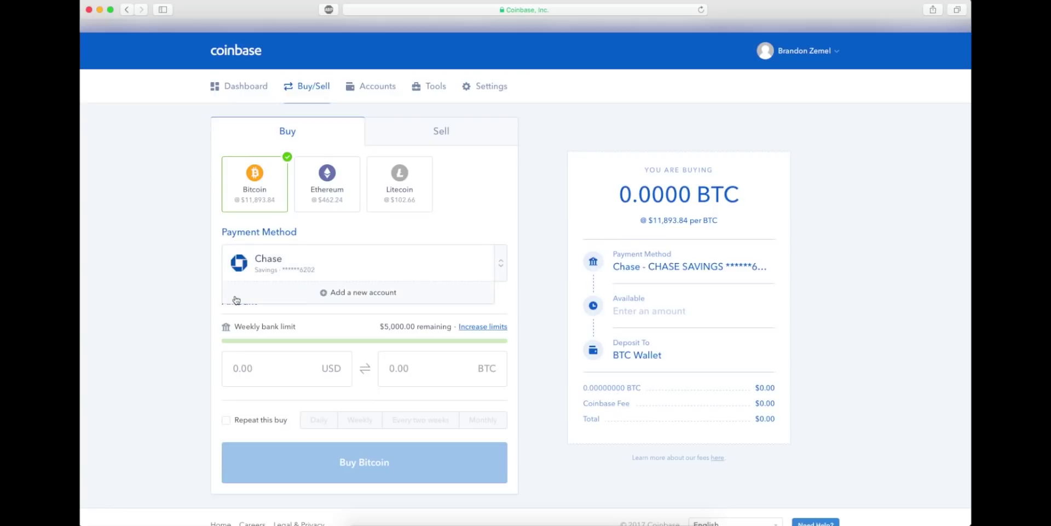
{"action": "left_click", "coordinate": [197, 303]}
Step: Enter a Bitcoin purchase amount of 1000 USD and change it to 500 USD
{"action": "left_click", "coordinate": [247, 356]}
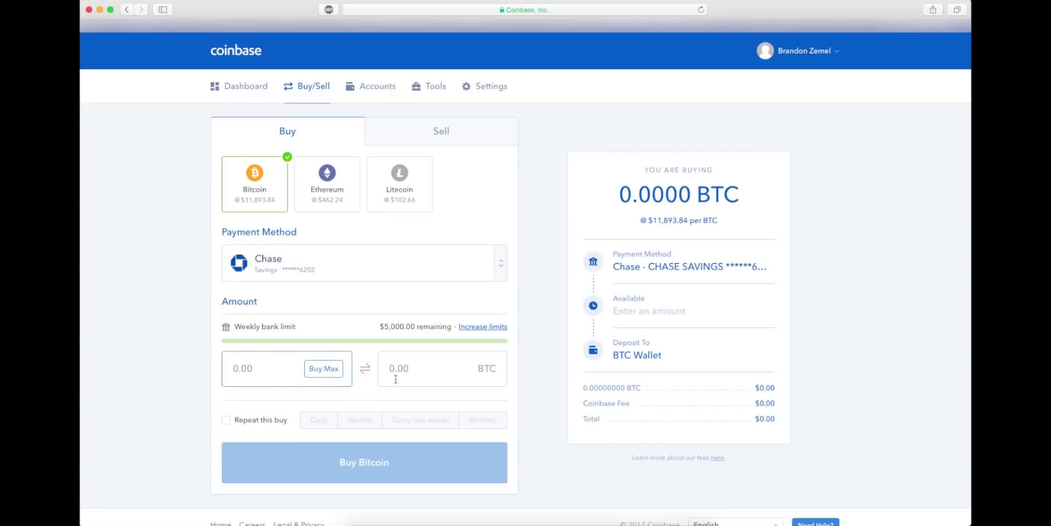
{"action": "type", "text": "1000"}
{"action": "left_click", "coordinate": [200, 375]}
{"action": "left_click_drag", "start_coordinate": [273, 378], "coordinate": [214, 373]}
{"action": "type", "text": "500"}
{"action": "left_click", "coordinate": [157, 375]}
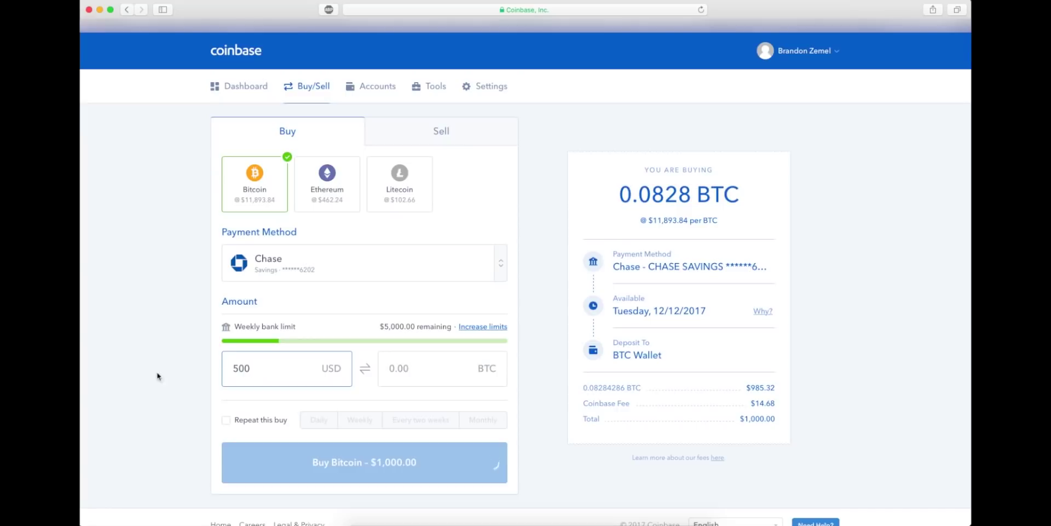
Step: Try to enter the Bitcoin purchase amount in cryptocurrency units as 1.5 BTC
{"action": "left_click", "coordinate": [430, 368]}
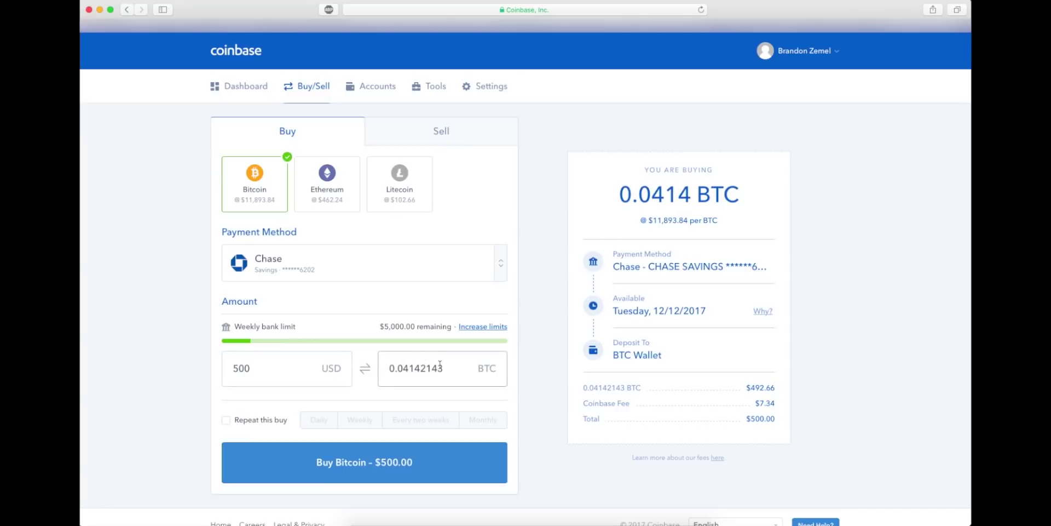
{"action": "left_click_drag", "start_coordinate": [447, 368], "coordinate": [346, 374]}
{"action": "key", "text": "BackSpace"}
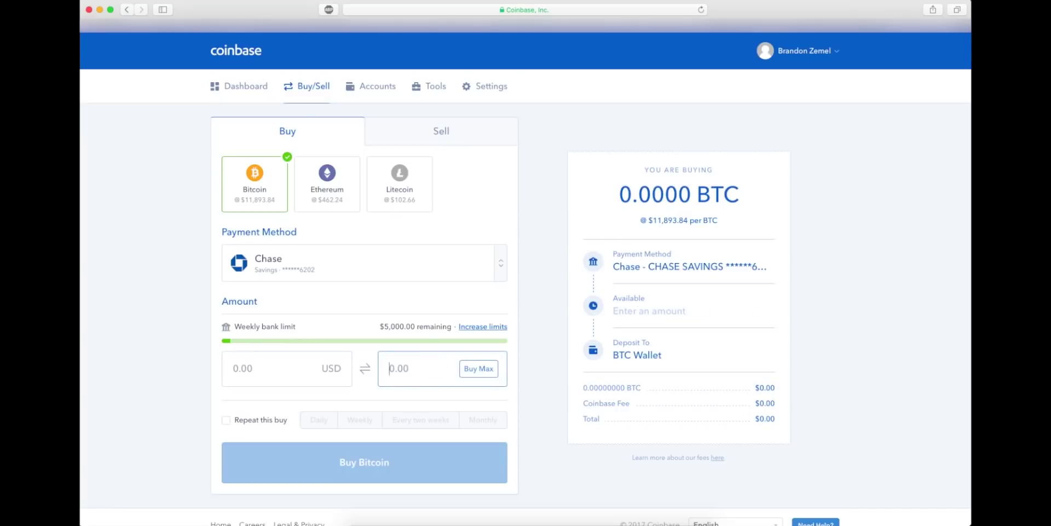
{"action": "type", "text": "1.5"}
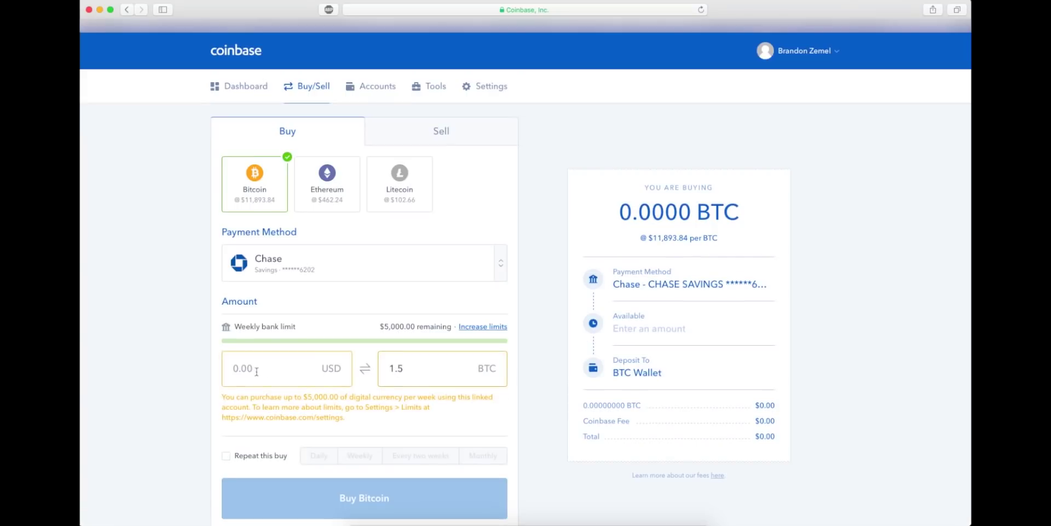
{"action": "left_click", "coordinate": [179, 370]}
{"action": "left_click", "coordinate": [398, 368]}
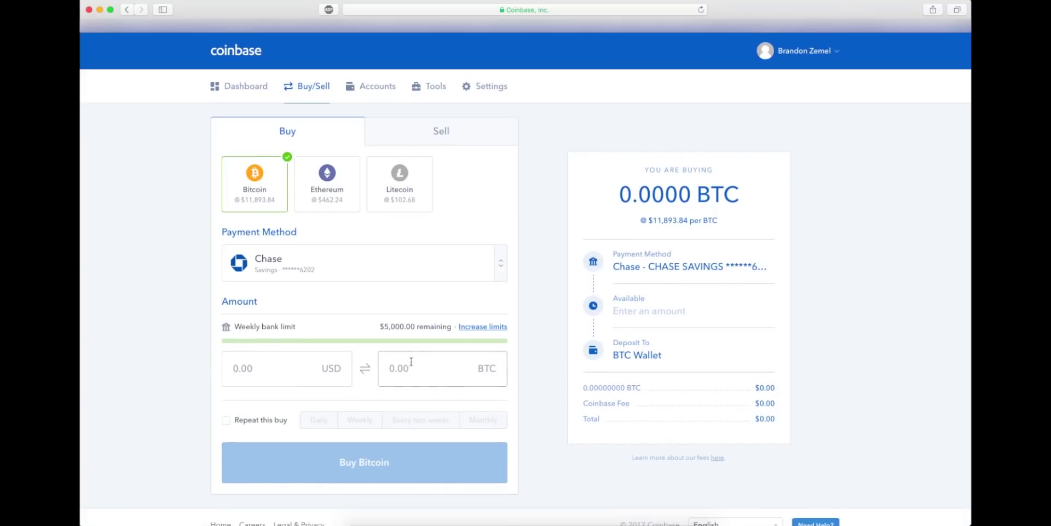
{"action": "type", "text": "1.5"}
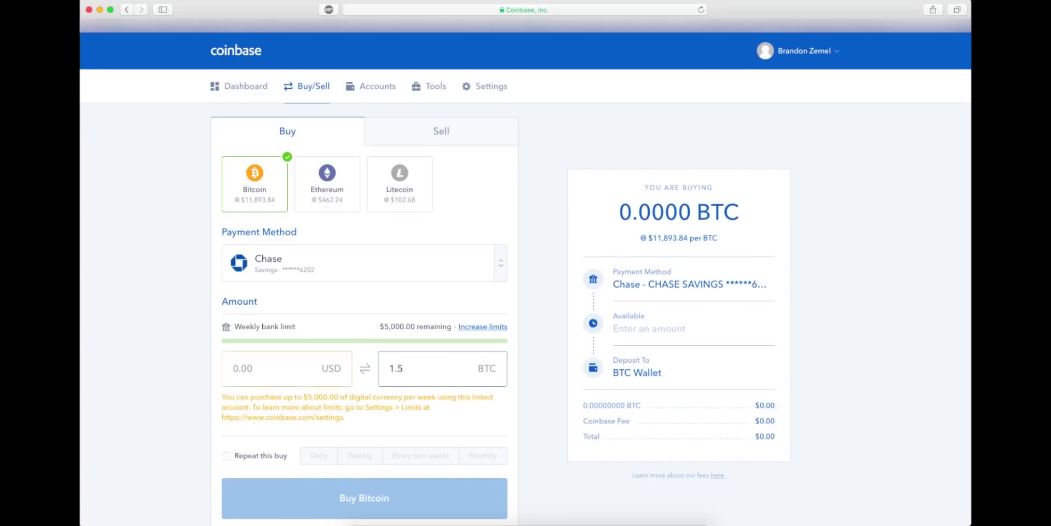
Step: Set the Bitcoin purchase amount to 0.04 BTC and review the order with its fee
{"action": "key", "text": "BackSpace"}
{"action": "key", "text": "BackSpace"}
{"action": "key", "text": "BackSpace"}
{"action": "type", "text": "0.004"}
{"action": "key", "text": "BackSpace"}
{"action": "key", "text": "BackSpace"}
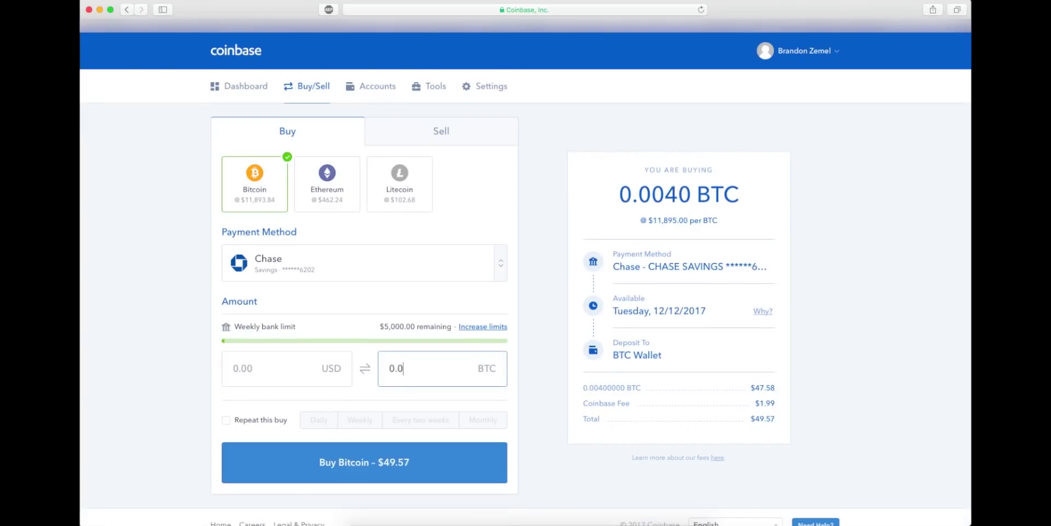
{"action": "type", "text": "4"}
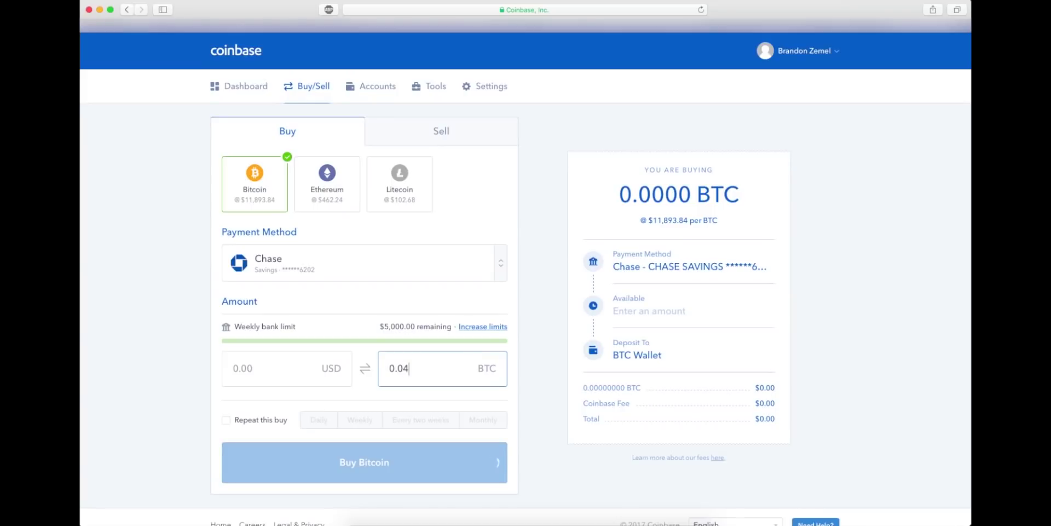
{"action": "left_click", "coordinate": [259, 372]}
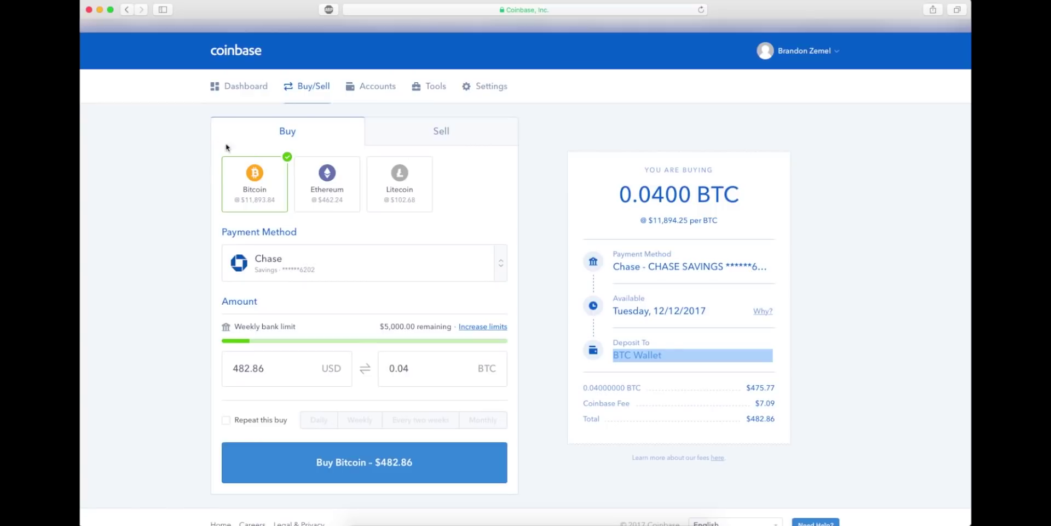
Step: Return to the dashboard to view the one-hour Bitcoin price chart
{"action": "left_click", "coordinate": [224, 87]}
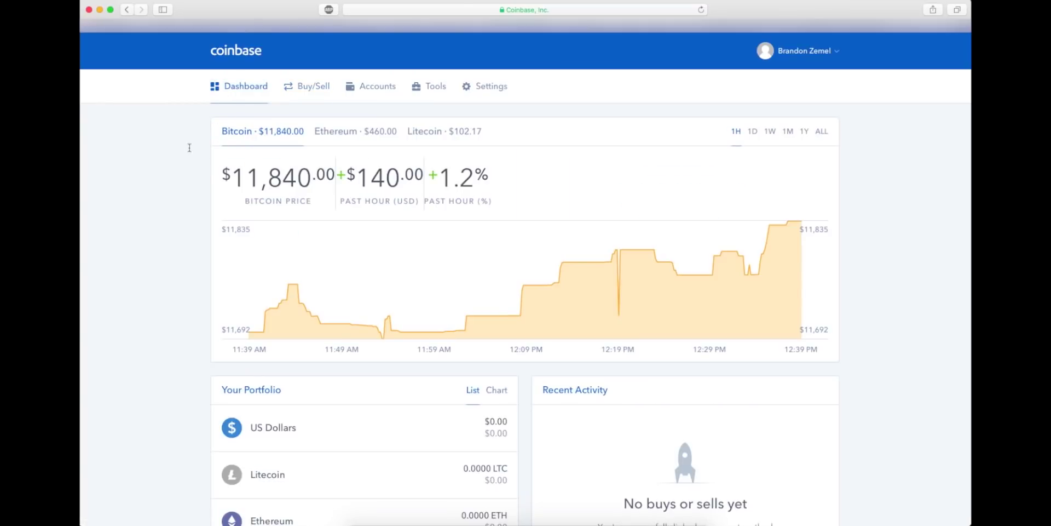